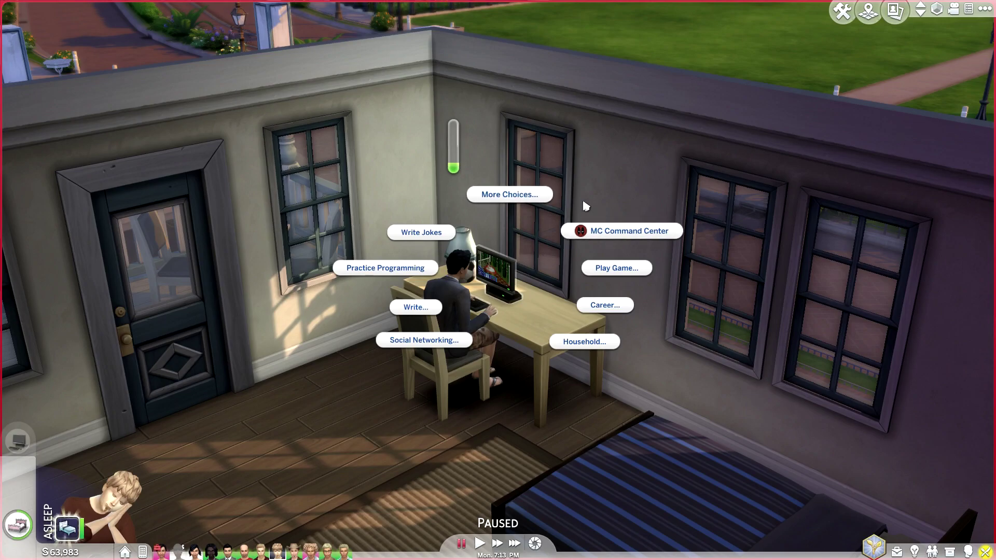
# Bring up the MC Command Center menu from the computer the Sim is using
pyautogui.click(652, 246)
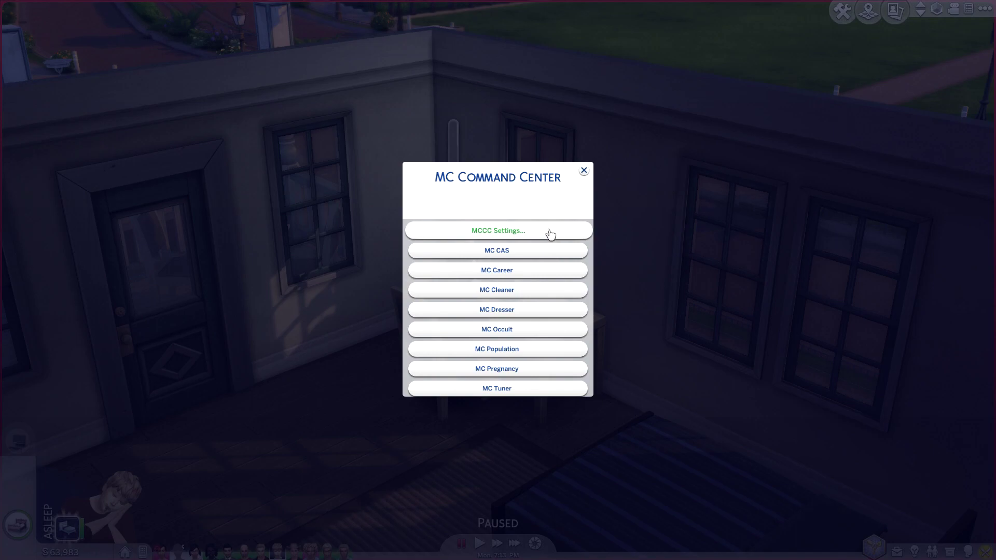
pyautogui.click(540, 232)
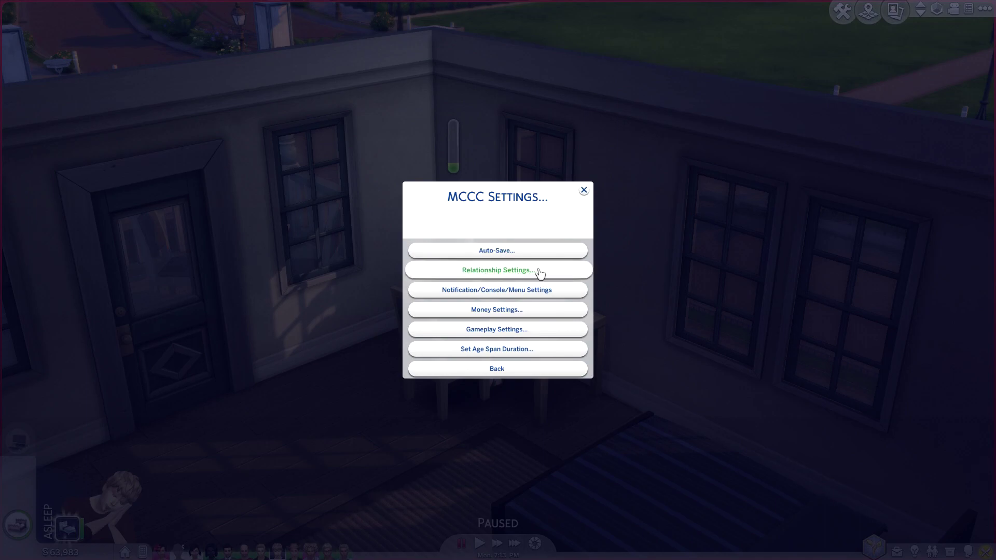
pyautogui.click(517, 311)
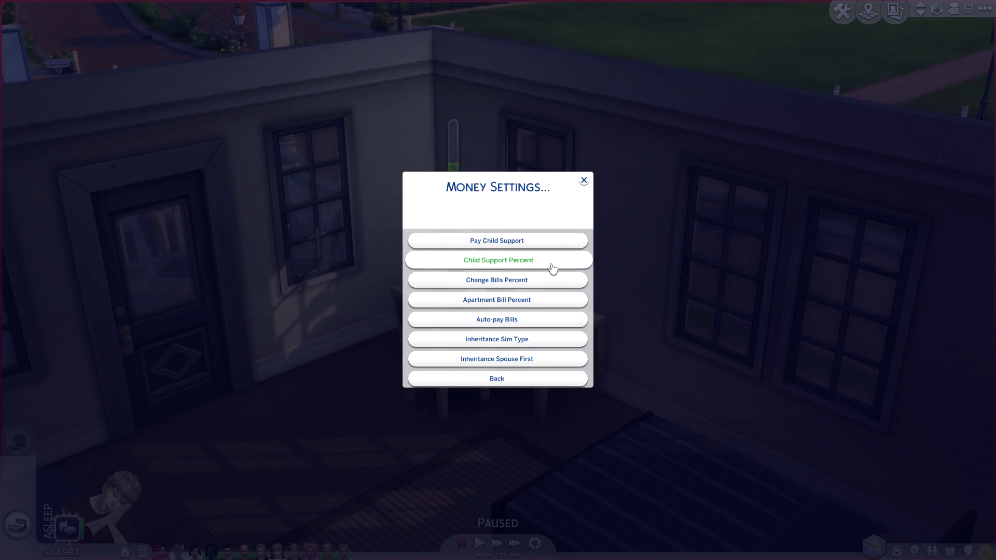
pyautogui.click(544, 378)
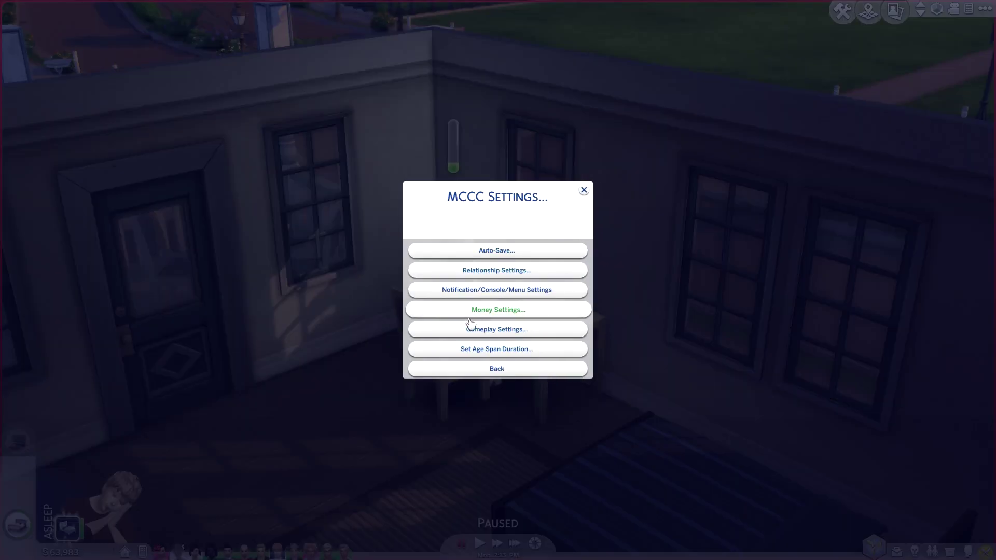
pyautogui.click(533, 331)
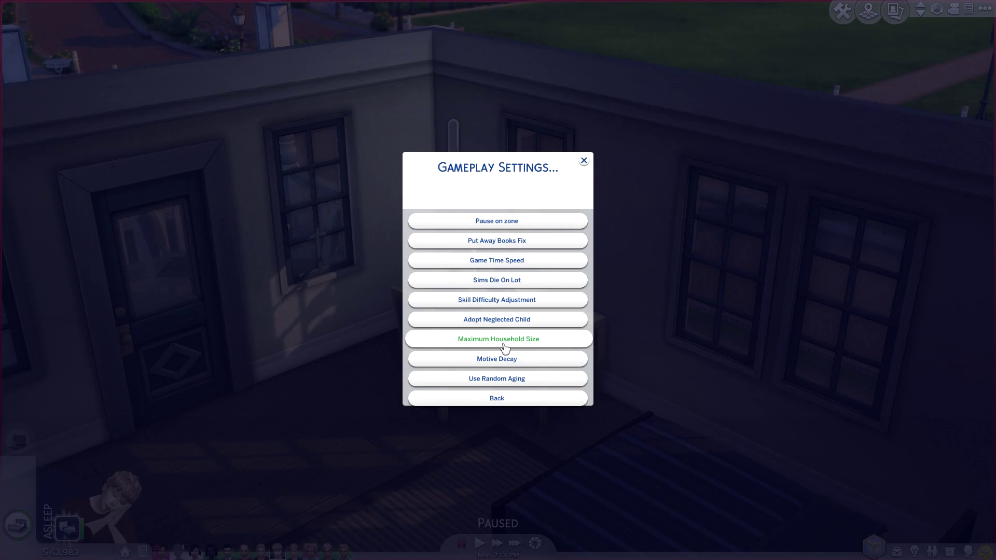
pyautogui.click(512, 404)
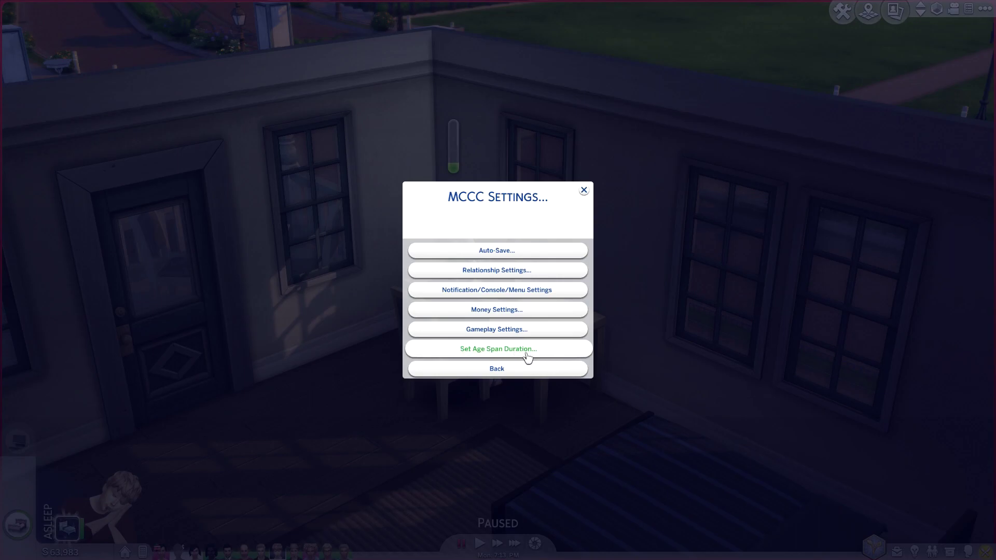
pyautogui.click(537, 353)
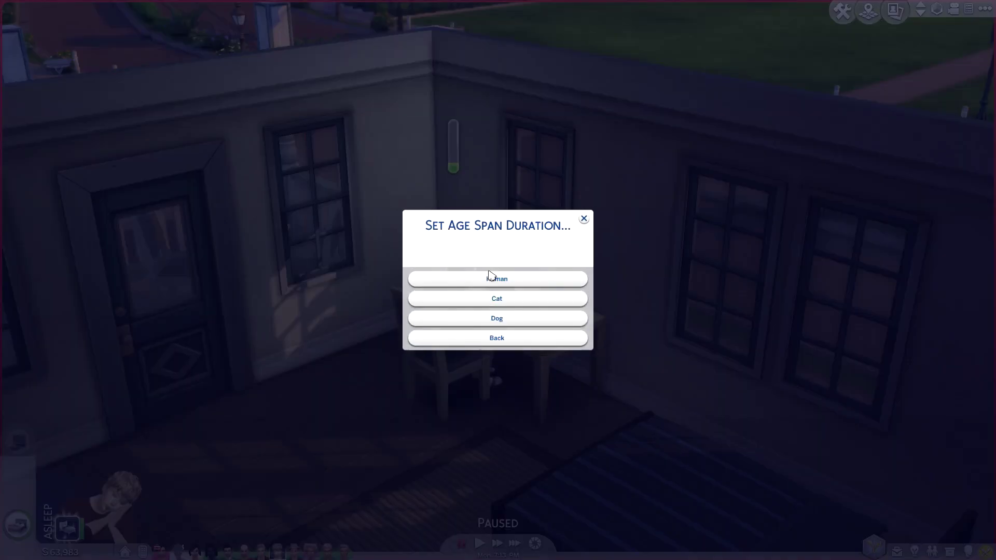
pyautogui.click(519, 337)
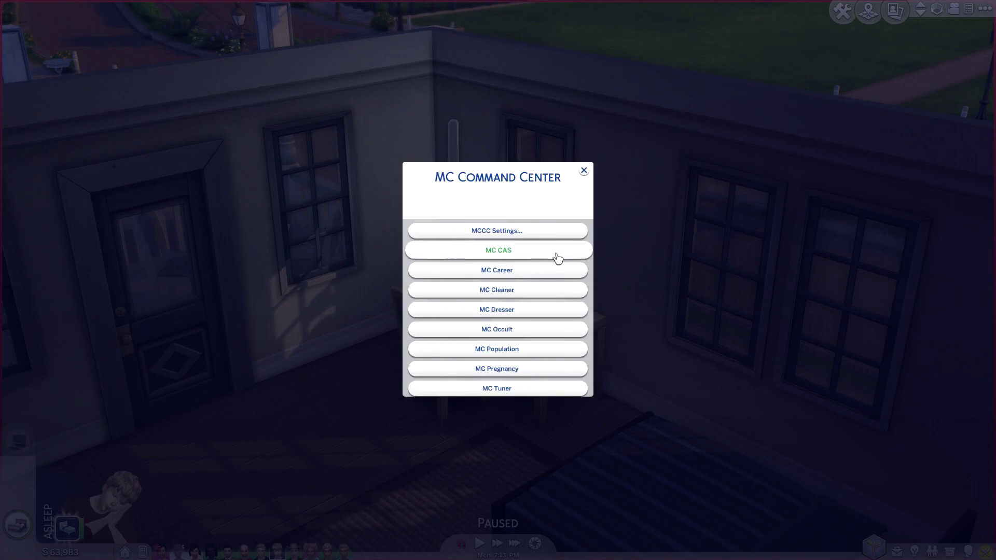
pyautogui.click(557, 258)
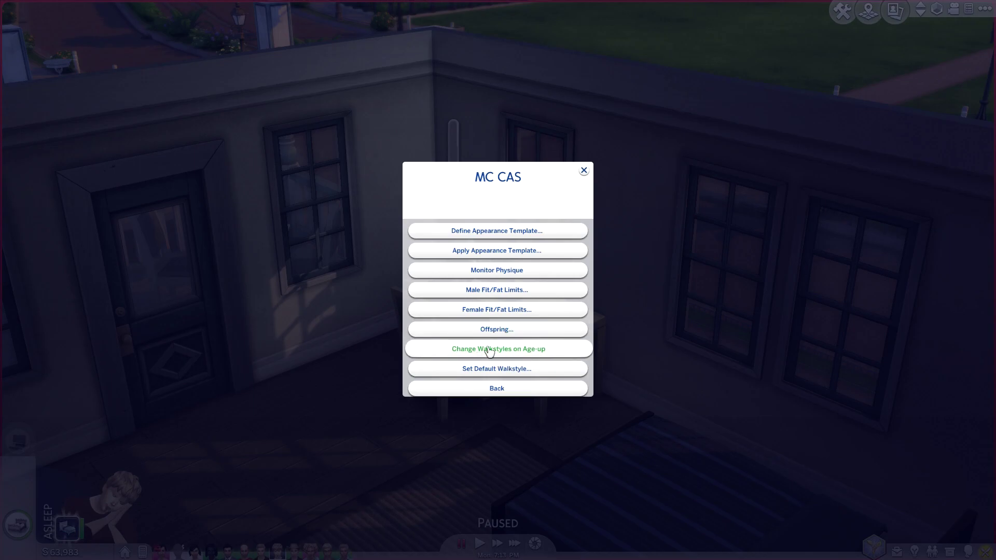
pyautogui.click(523, 369)
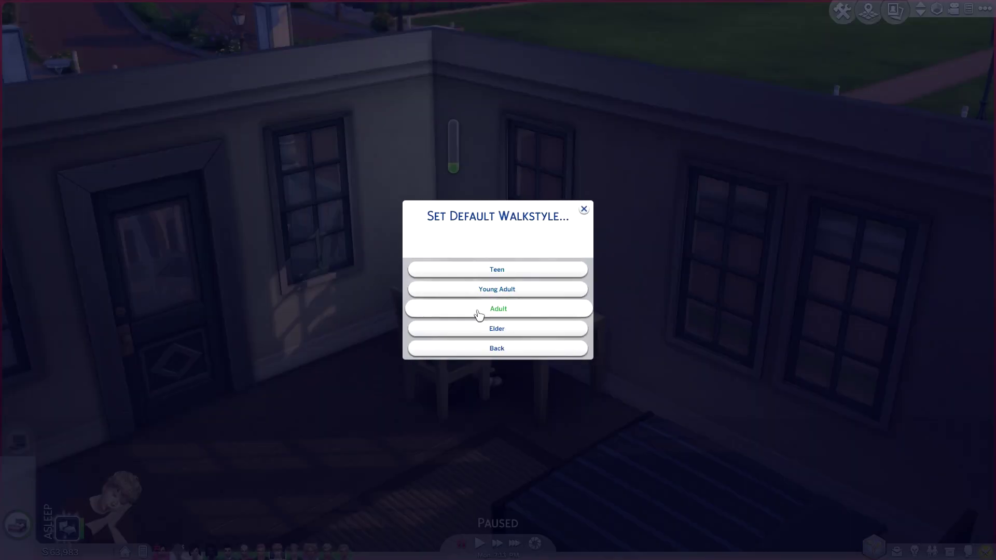
pyautogui.click(512, 340)
pyautogui.click(511, 316)
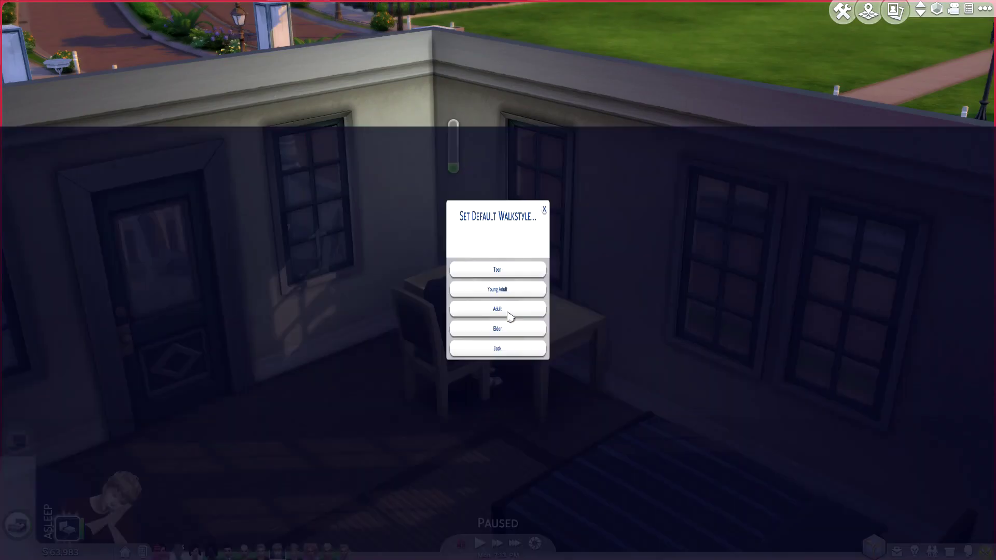
pyautogui.click(510, 351)
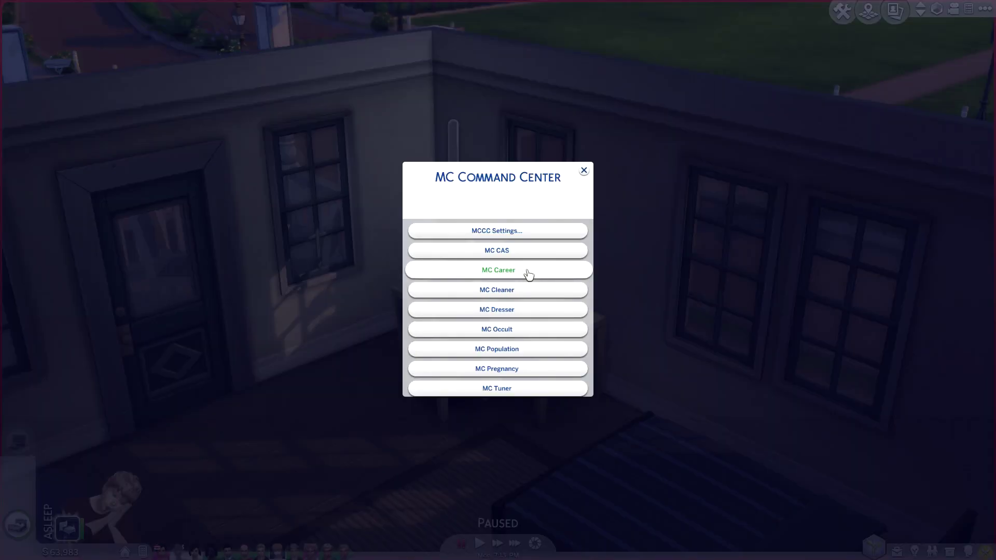
pyautogui.click(530, 275)
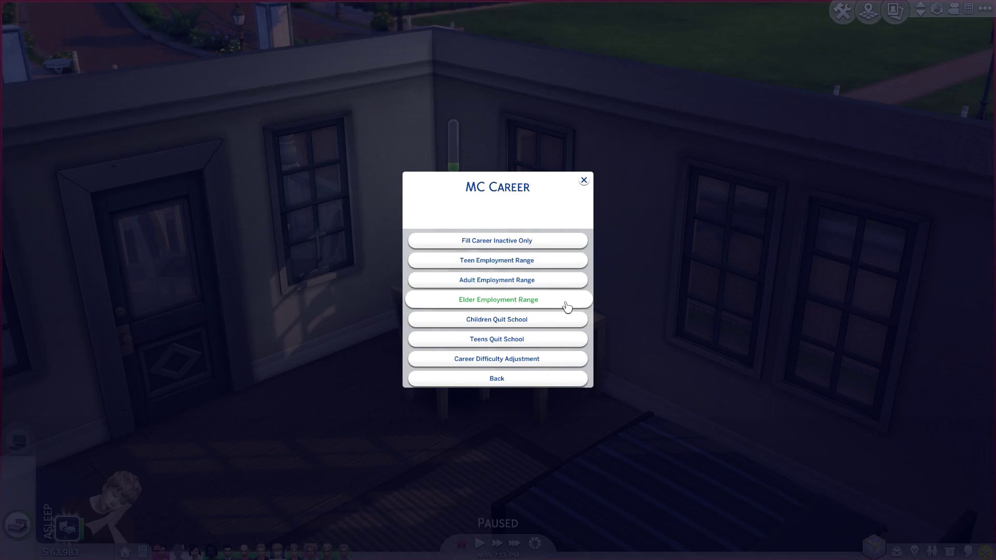
pyautogui.click(565, 262)
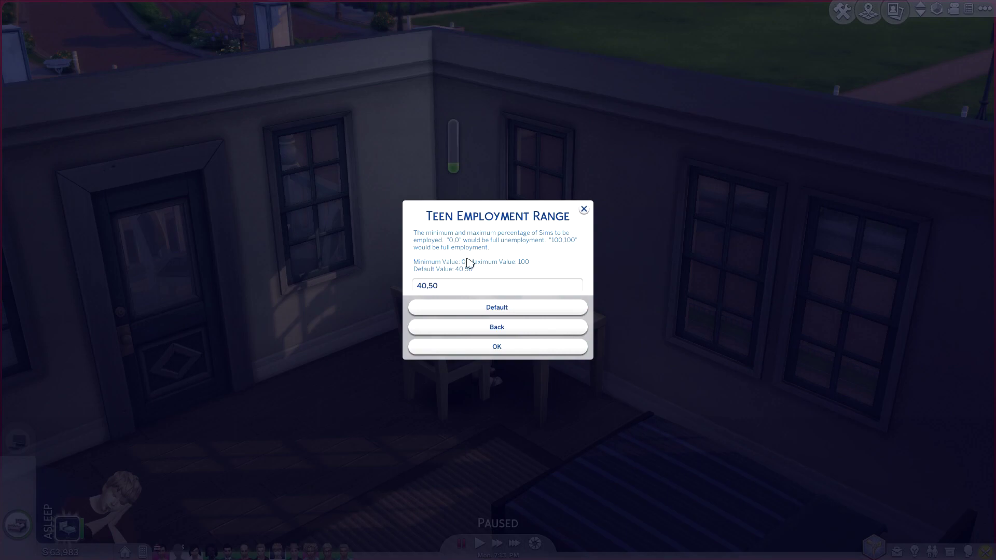
pyautogui.click(495, 327)
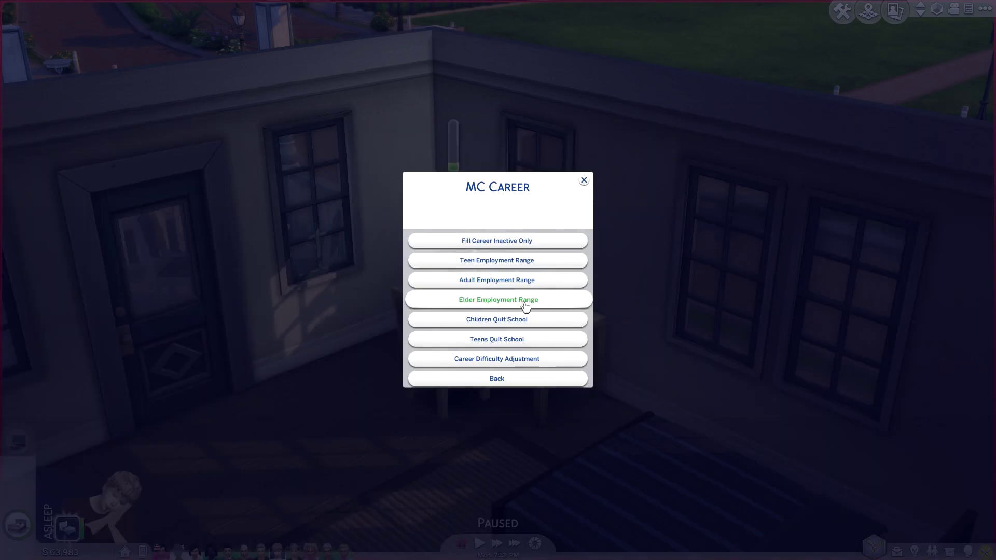
pyautogui.click(533, 363)
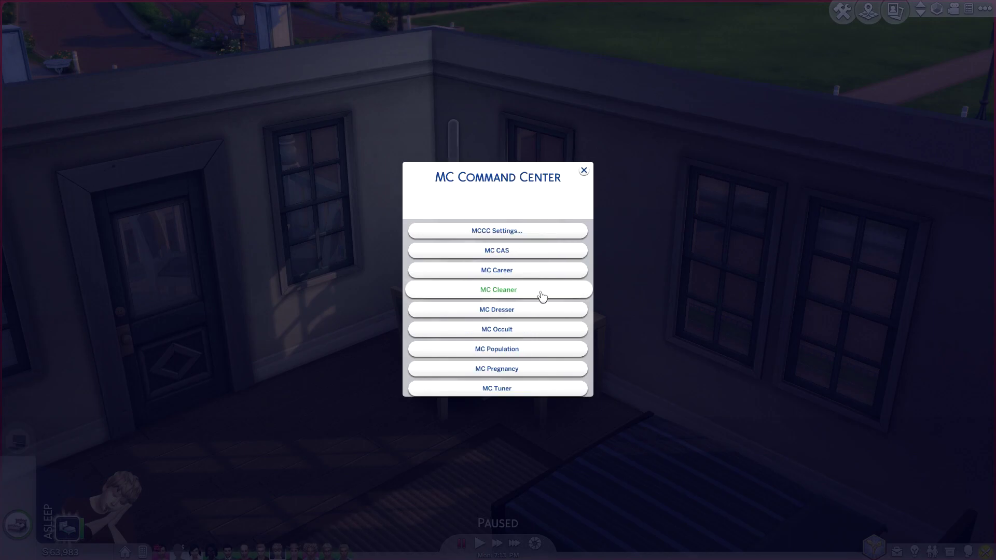
pyautogui.click(530, 296)
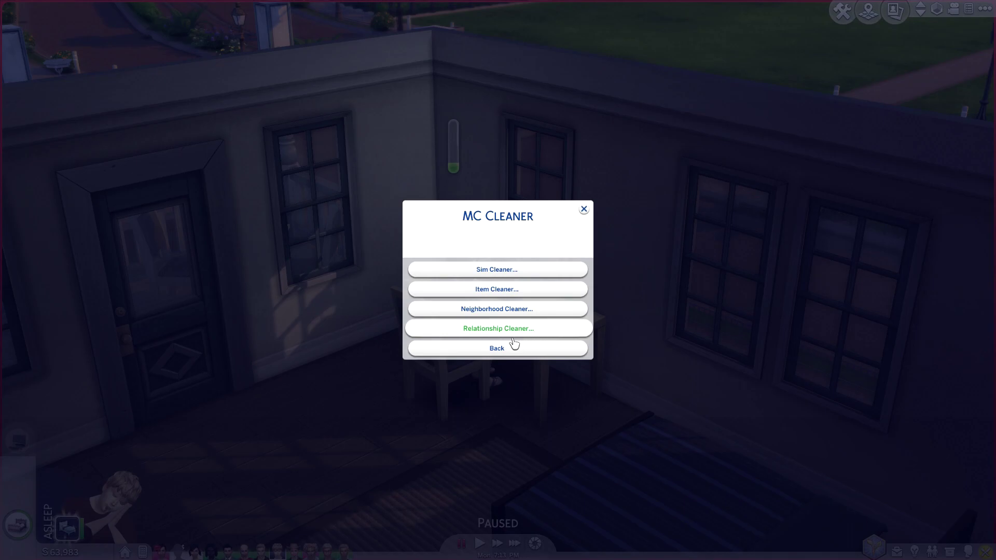
pyautogui.click(549, 335)
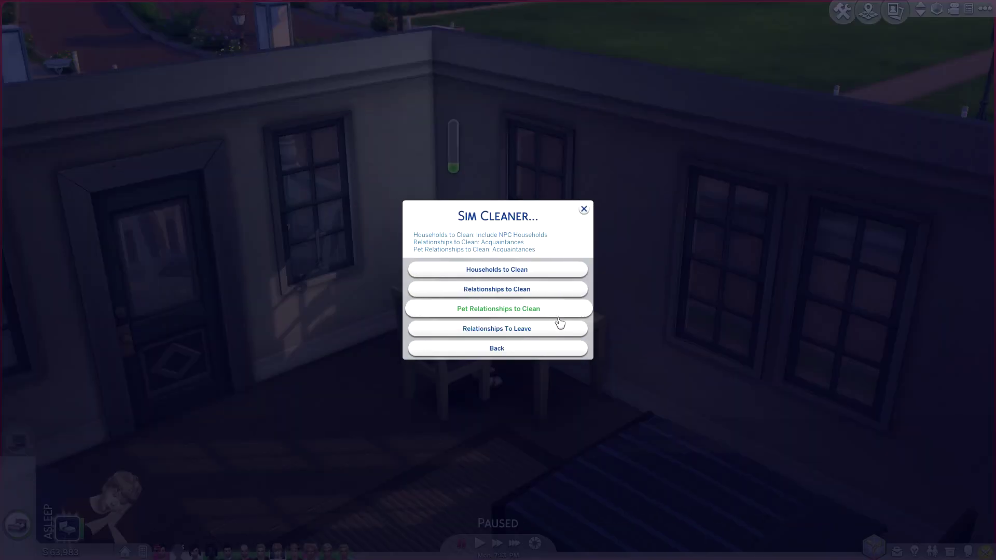
pyautogui.click(554, 318)
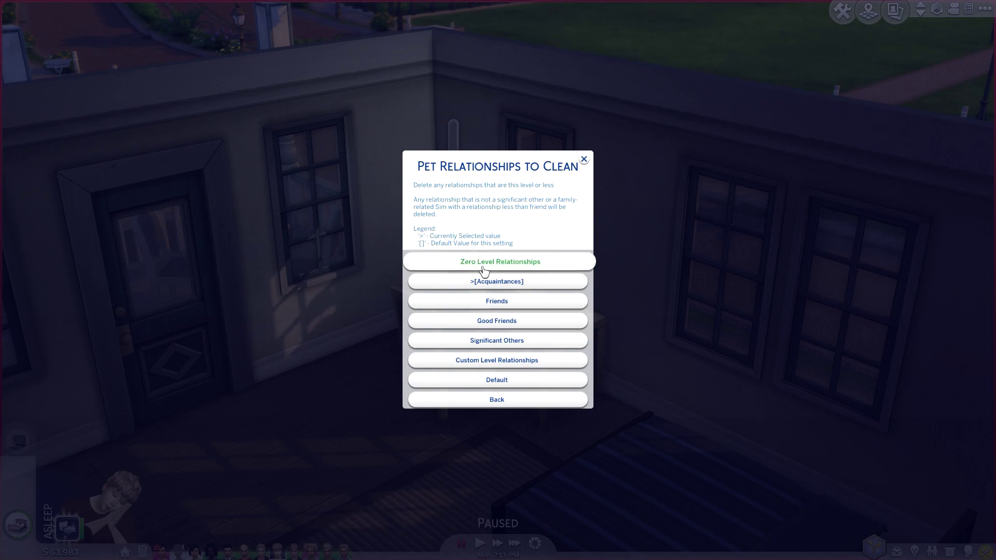
pyautogui.click(513, 405)
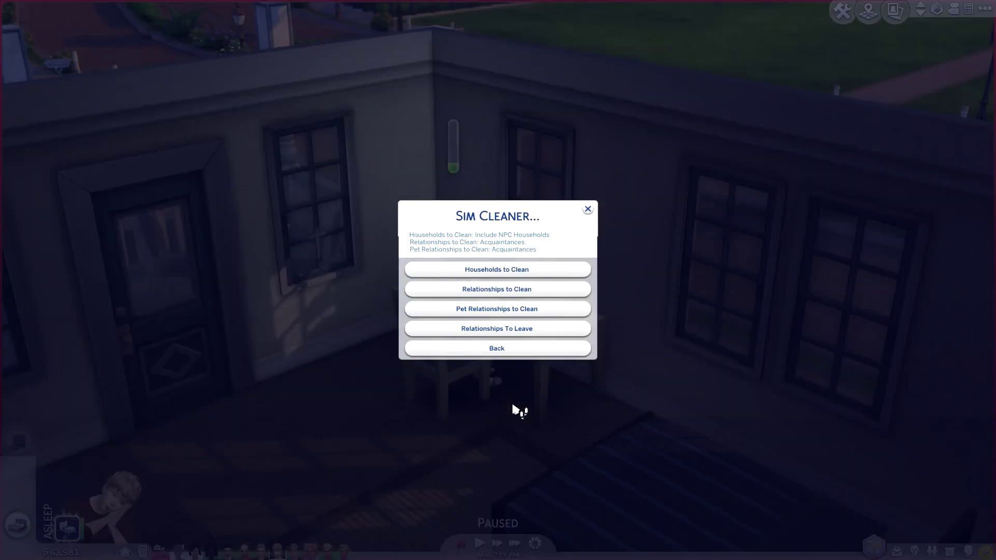
pyautogui.click(519, 296)
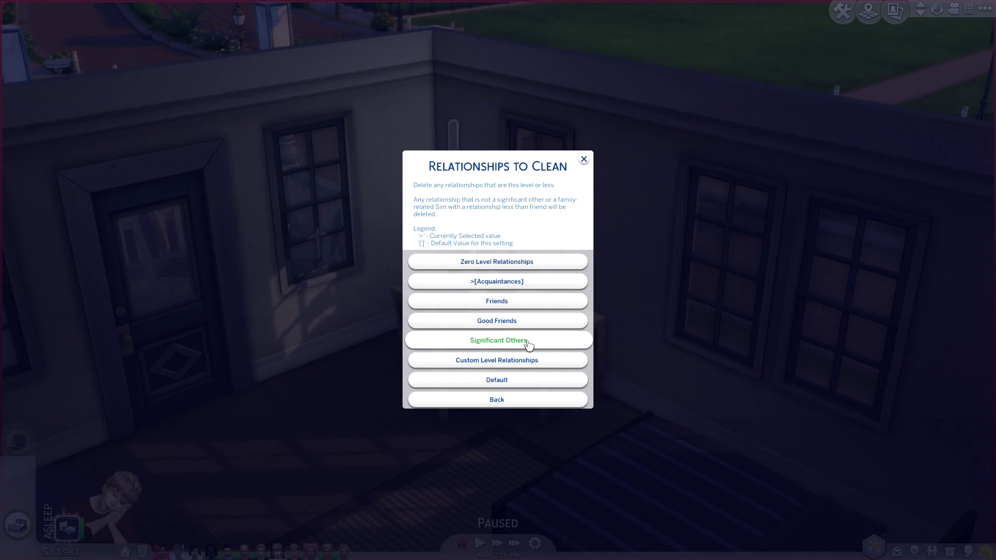
pyautogui.click(519, 400)
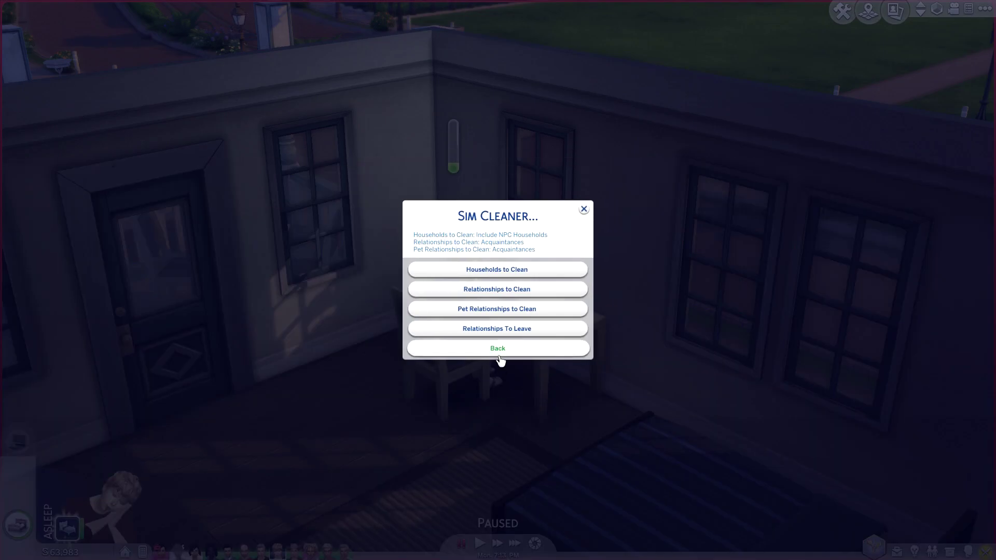
pyautogui.click(502, 356)
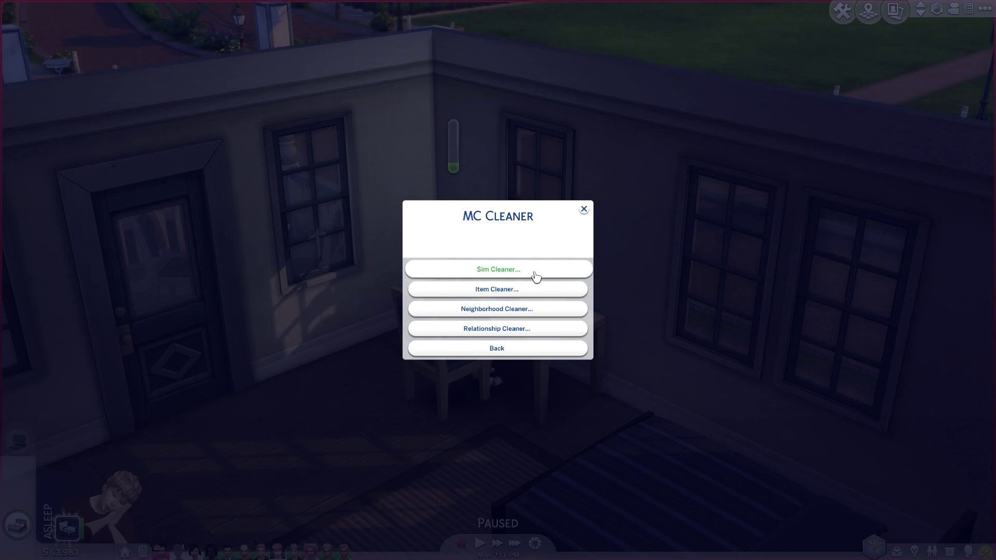
pyautogui.click(560, 348)
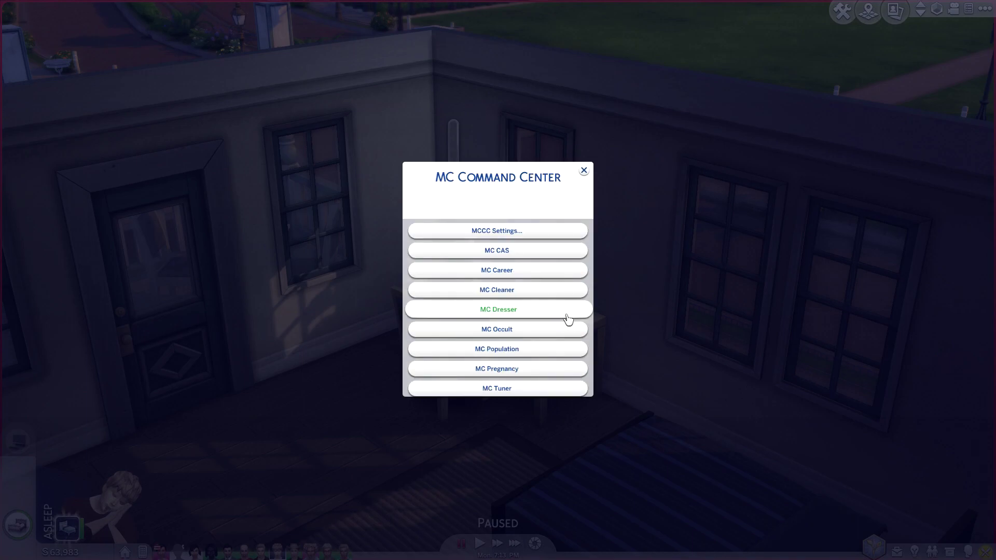
# Browse MC Dresser's age-up cleanup, male after-career outfits and custom skin tone (0%) settings
pyautogui.click(567, 318)
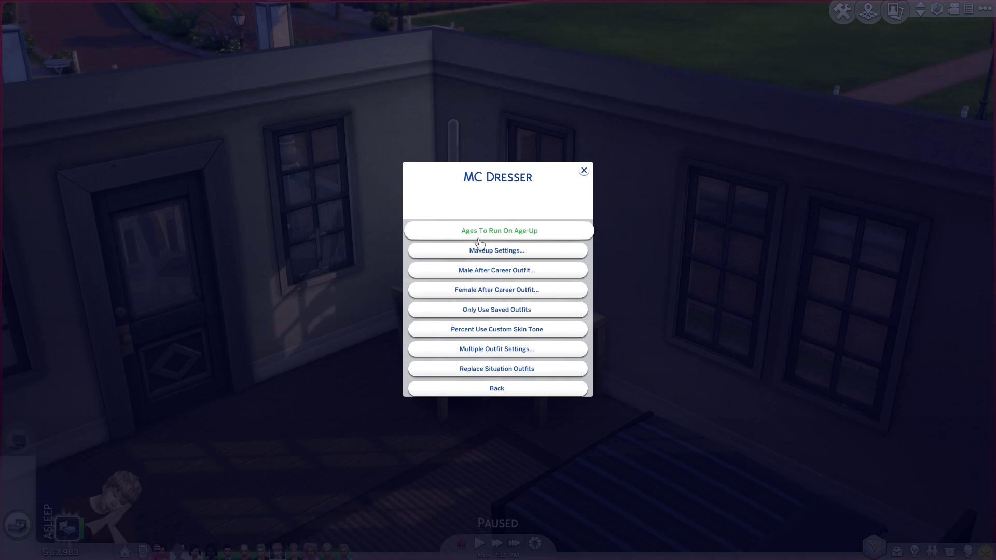
pyautogui.click(556, 237)
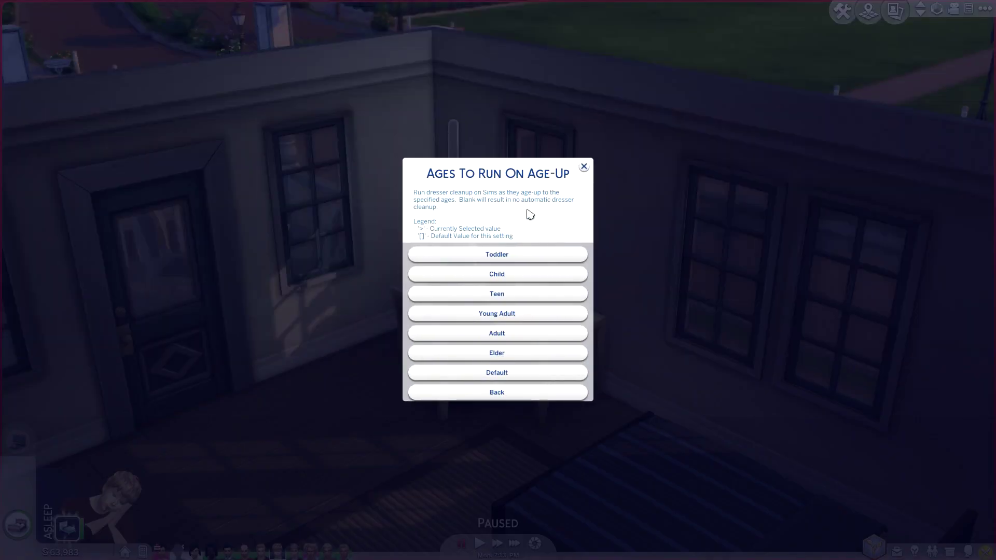
pyautogui.click(506, 396)
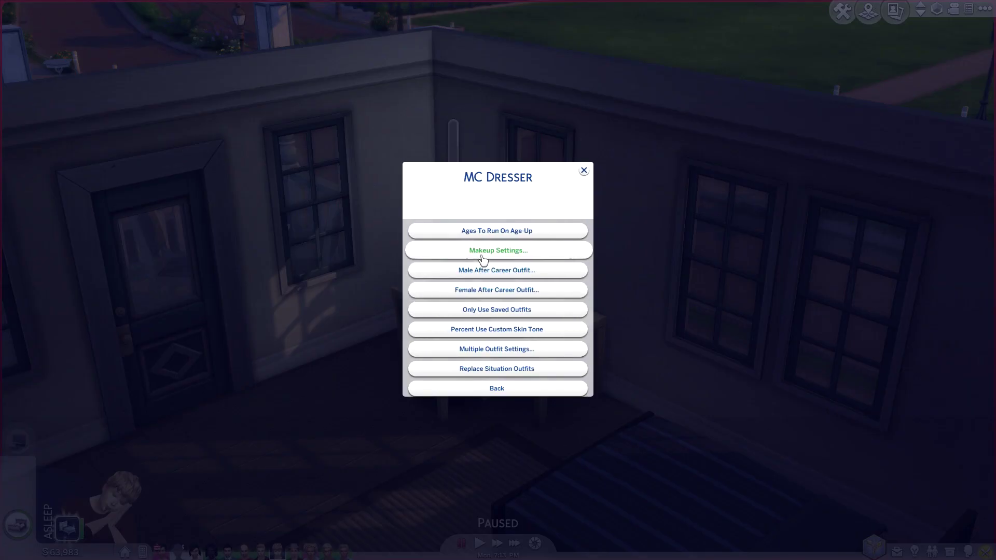
pyautogui.click(548, 275)
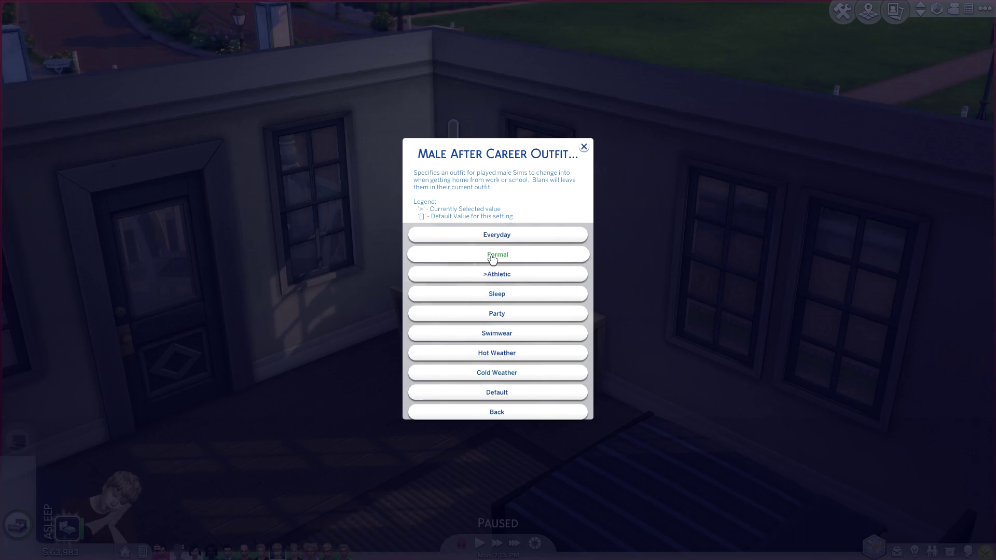
pyautogui.click(499, 414)
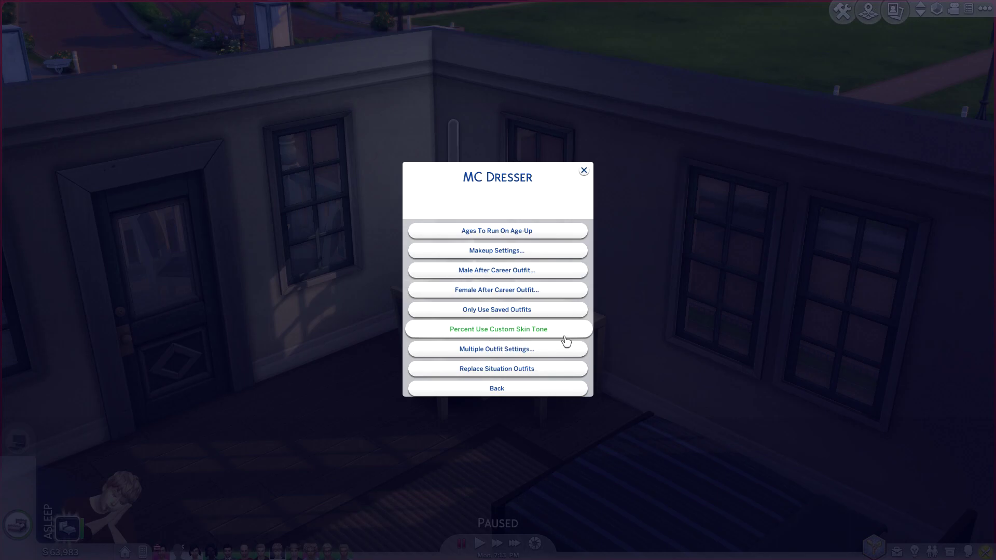
pyautogui.click(560, 336)
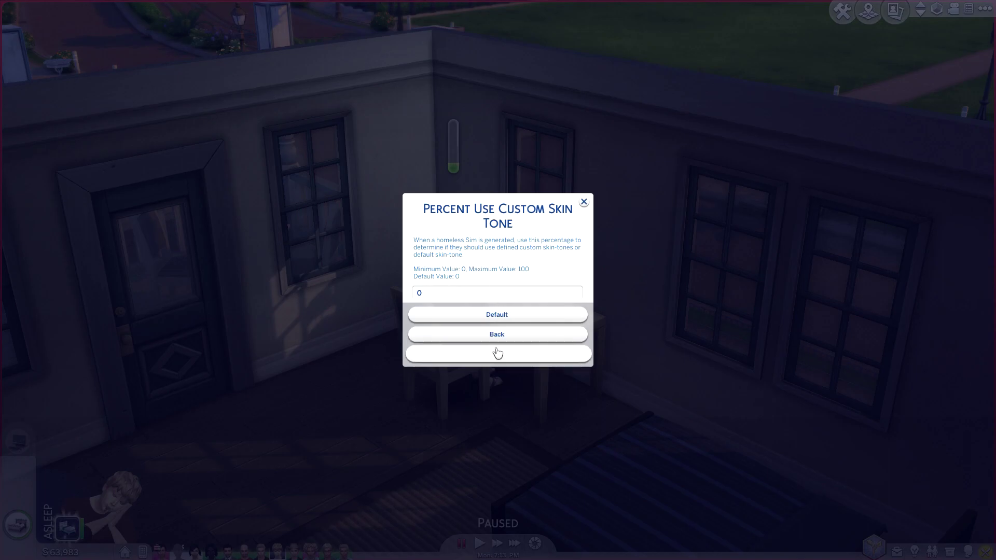
pyautogui.click(511, 336)
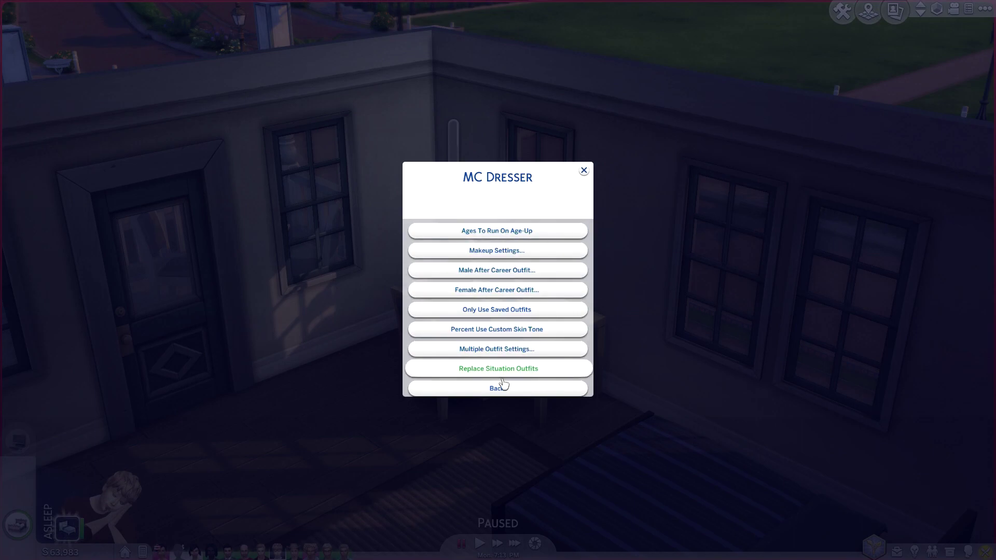
pyautogui.click(520, 394)
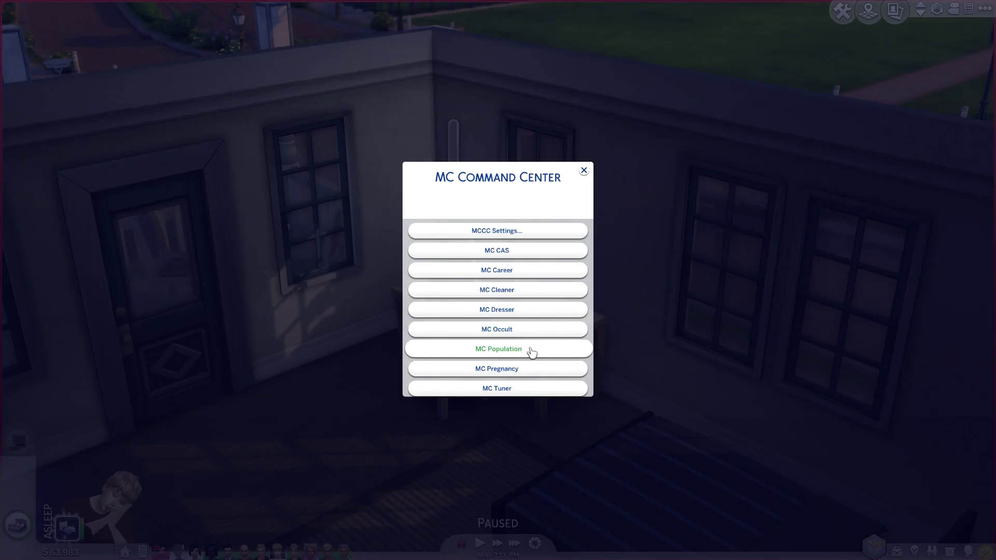
# Open MC Population's Moving Settings and inspect Move Out Elders and Allow Stray Move-In
pyautogui.click(531, 352)
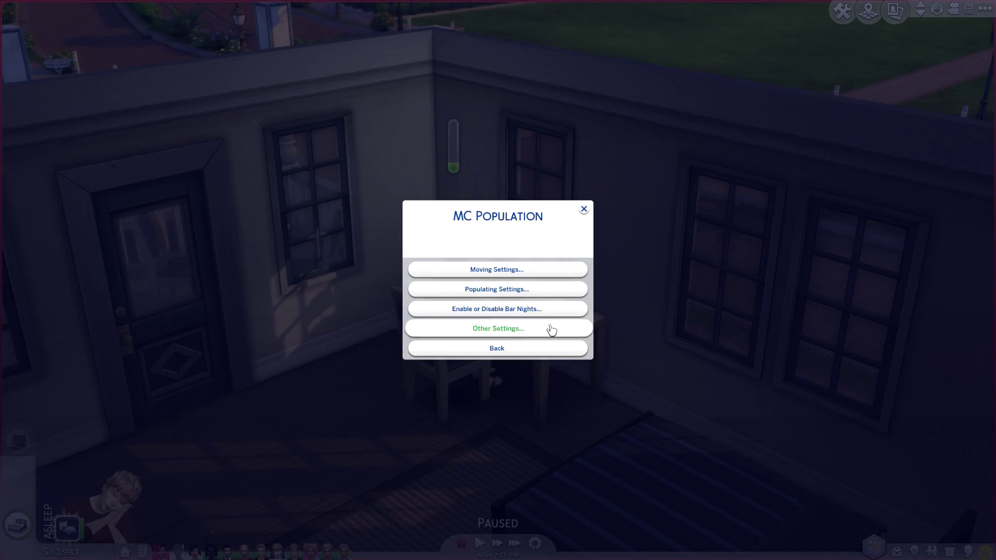
pyautogui.click(497, 273)
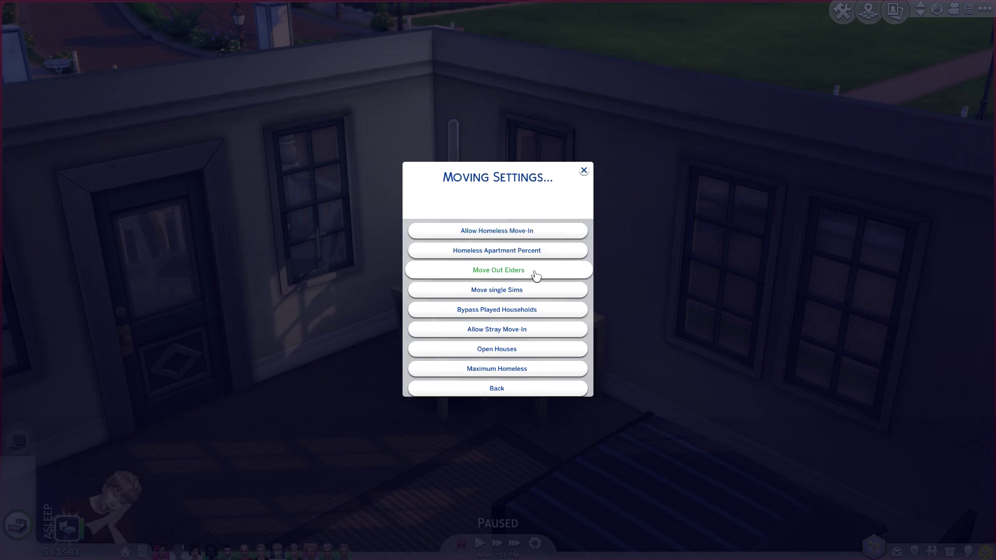
pyautogui.click(536, 271)
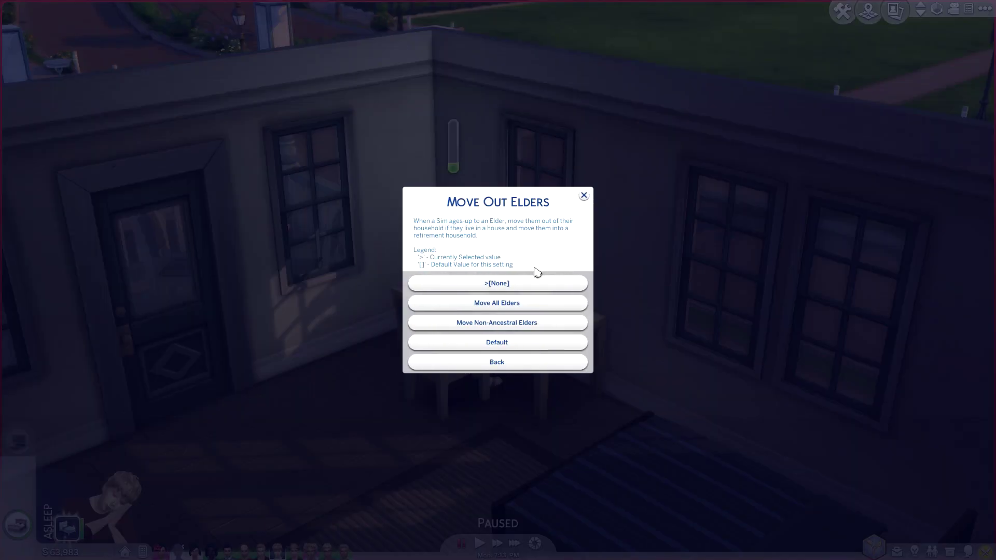
pyautogui.click(536, 366)
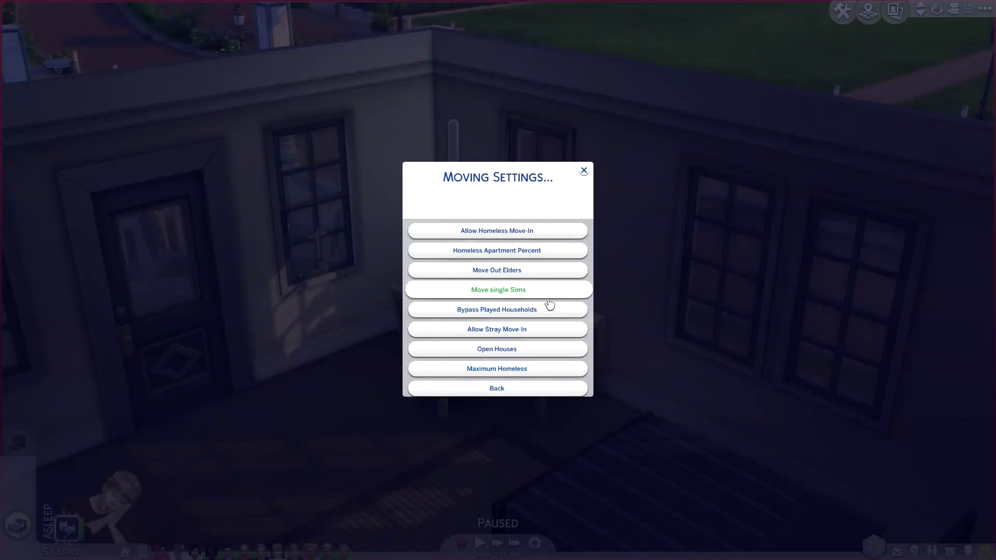
pyautogui.click(518, 333)
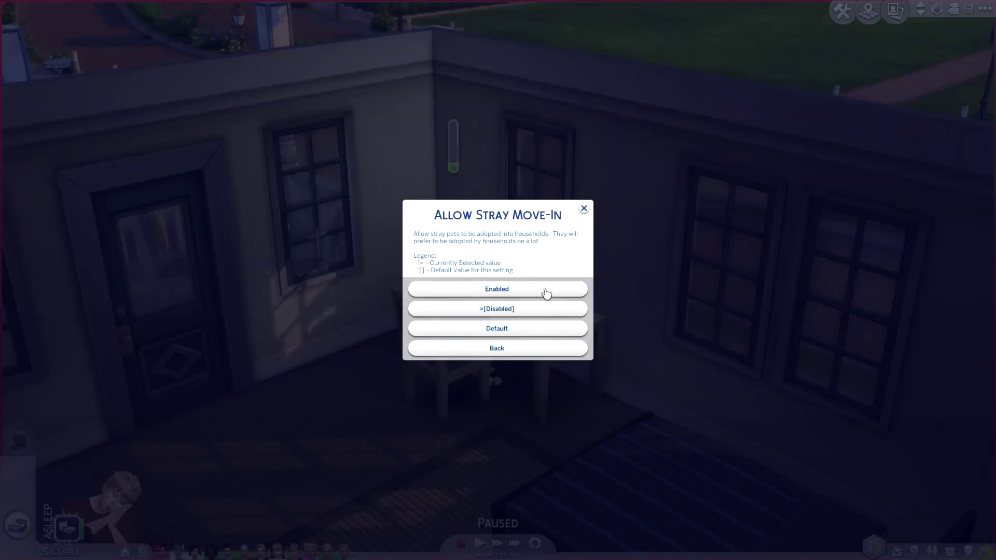
pyautogui.click(522, 349)
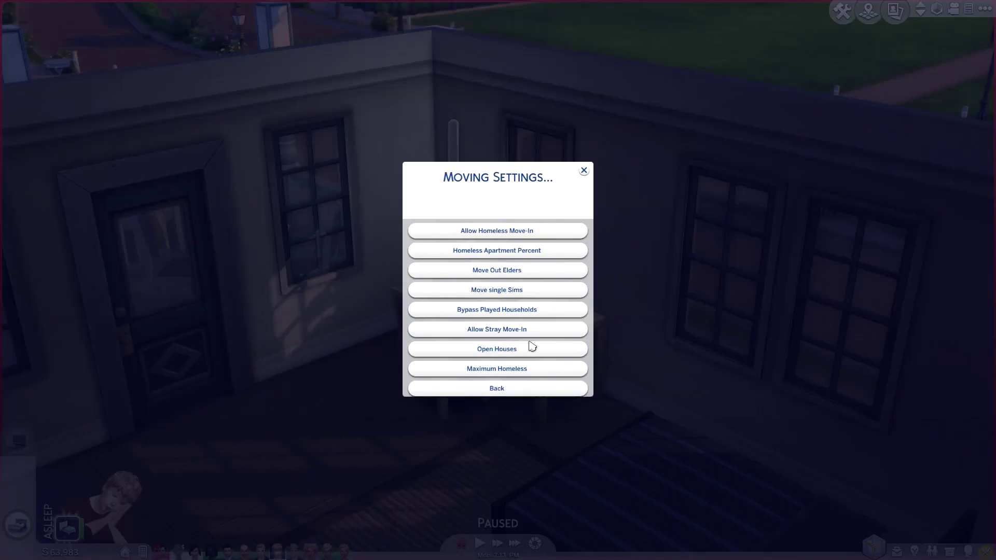
# Check Open Houses (1) and Maximum Homeless unchanged, then go back to the population menu
pyautogui.click(520, 350)
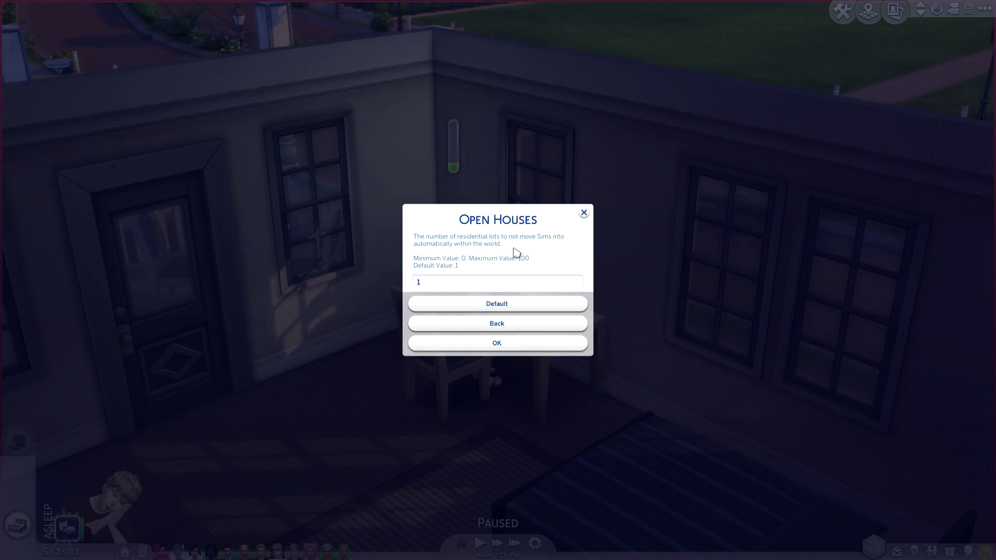
pyautogui.click(524, 347)
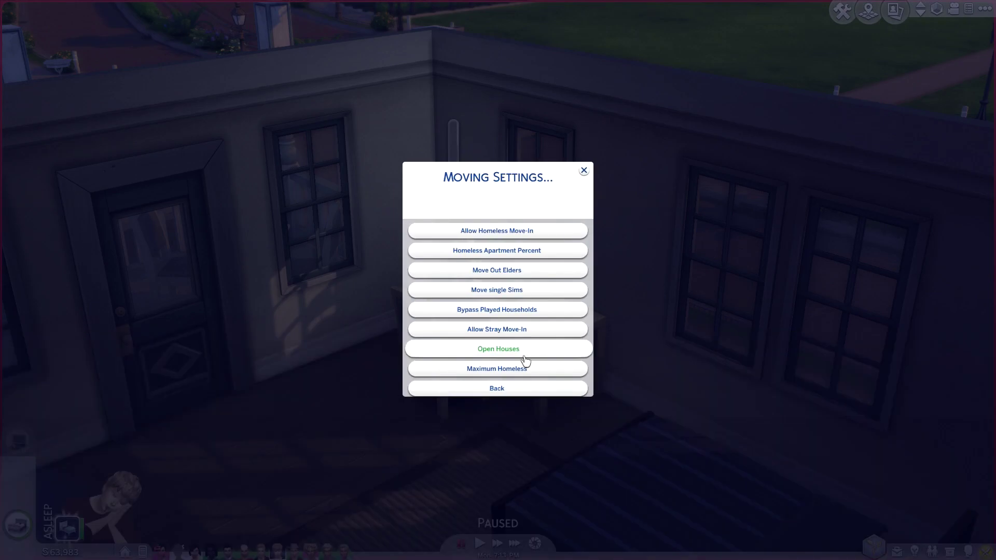
pyautogui.click(523, 369)
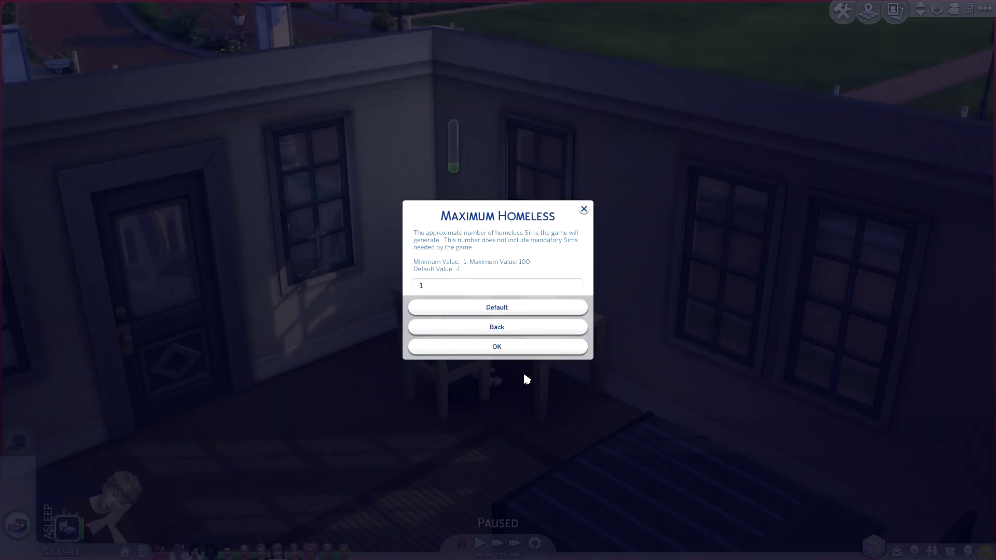
pyautogui.click(517, 329)
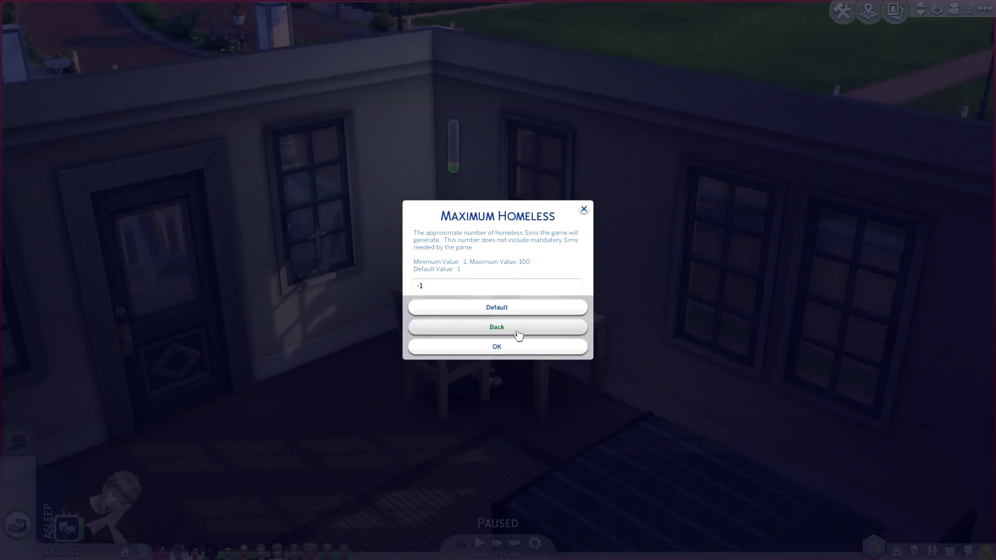
pyautogui.click(525, 388)
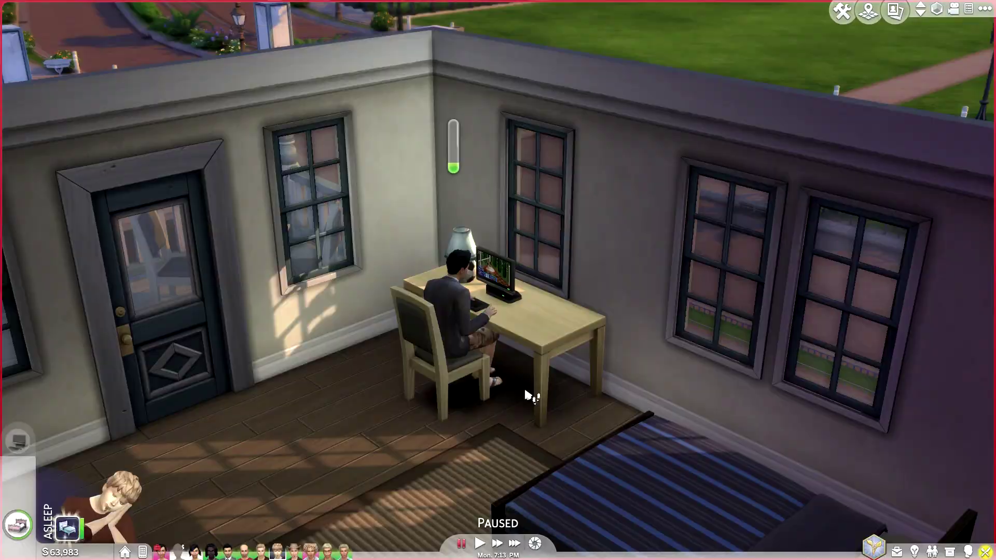
# Look through Populating Settings, Enable or Disable Bar Nights and Other Settings in MC Population
pyautogui.click(508, 297)
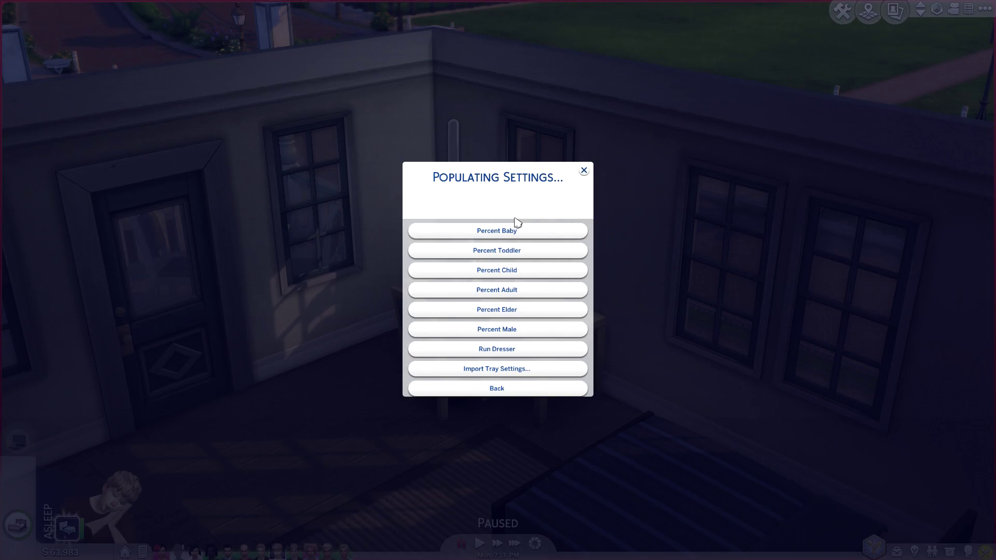
pyautogui.click(525, 390)
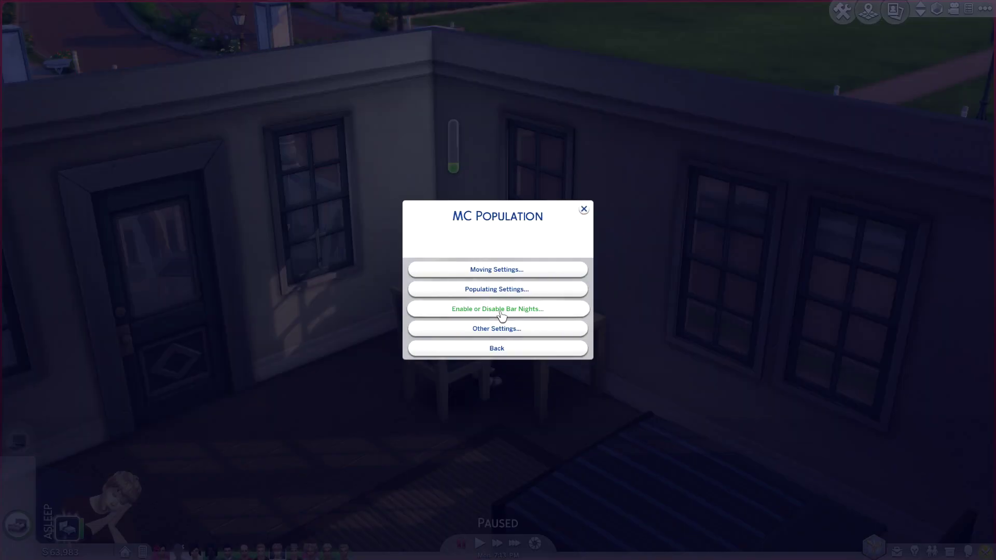
pyautogui.click(526, 317)
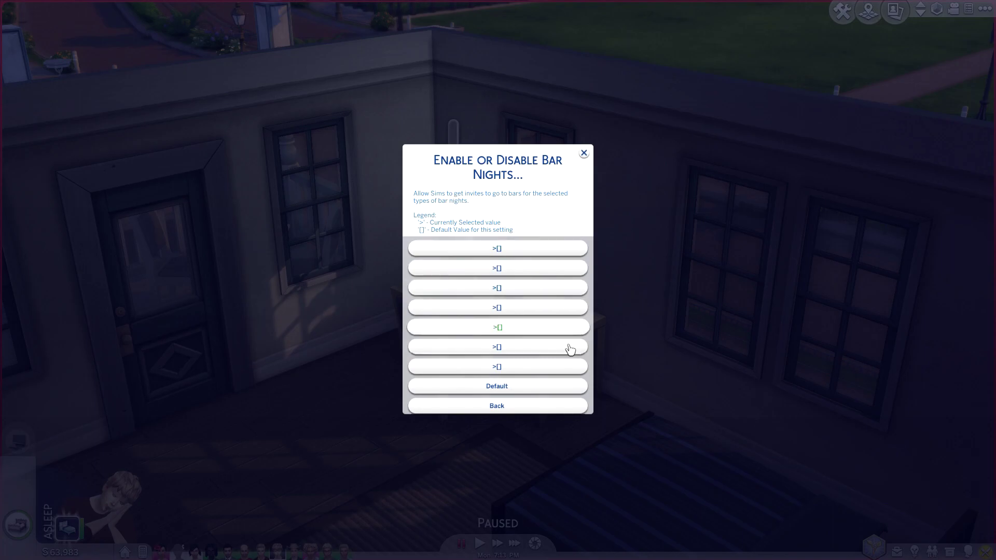
pyautogui.click(521, 406)
pyautogui.click(534, 327)
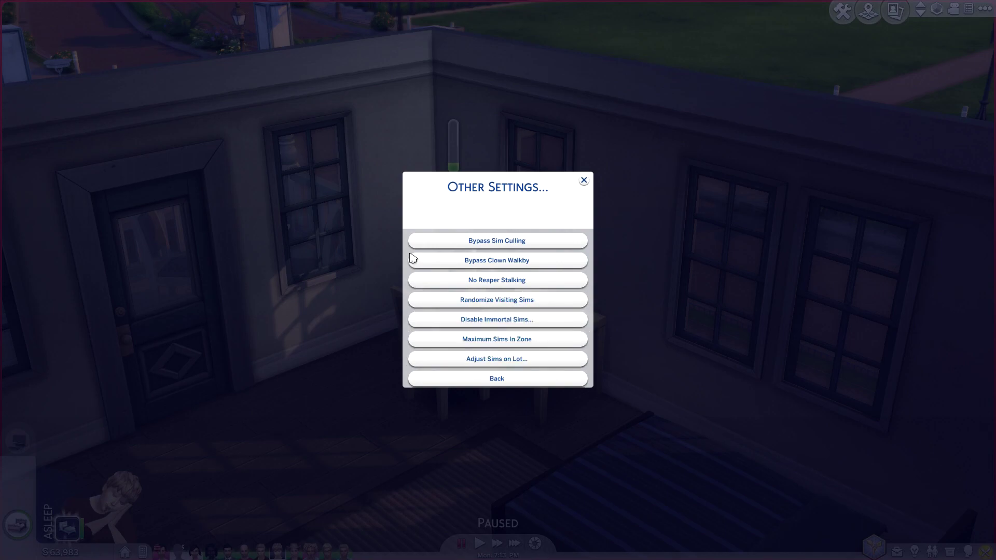
pyautogui.click(507, 382)
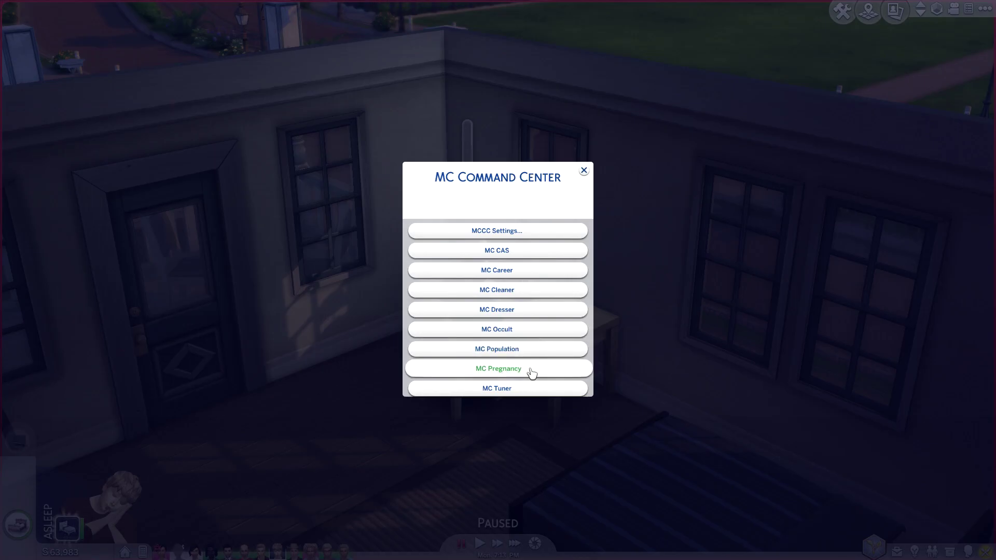
# Browse MC Pregnancy and its Pet Pregnancy Settings, then back out to the main menu
pyautogui.click(533, 374)
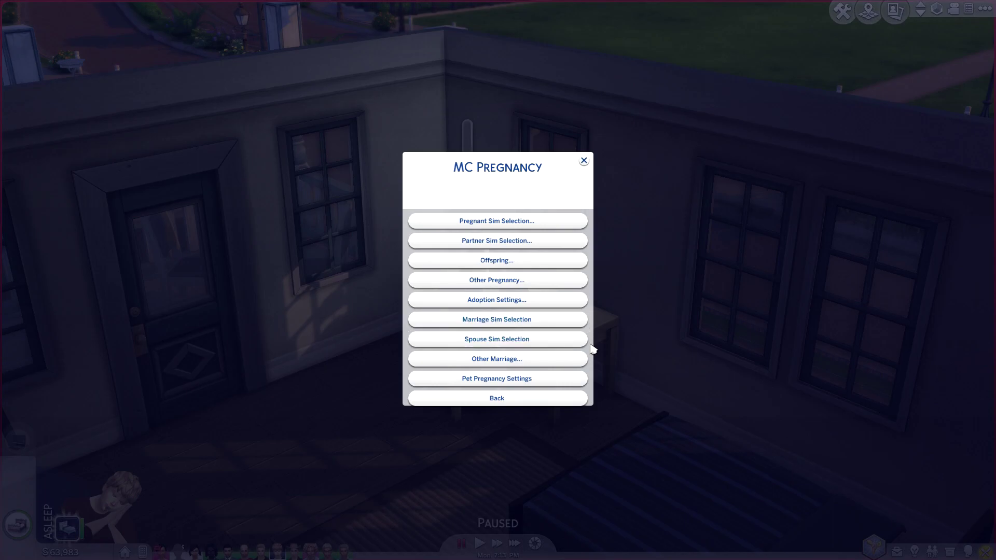
pyautogui.click(515, 388)
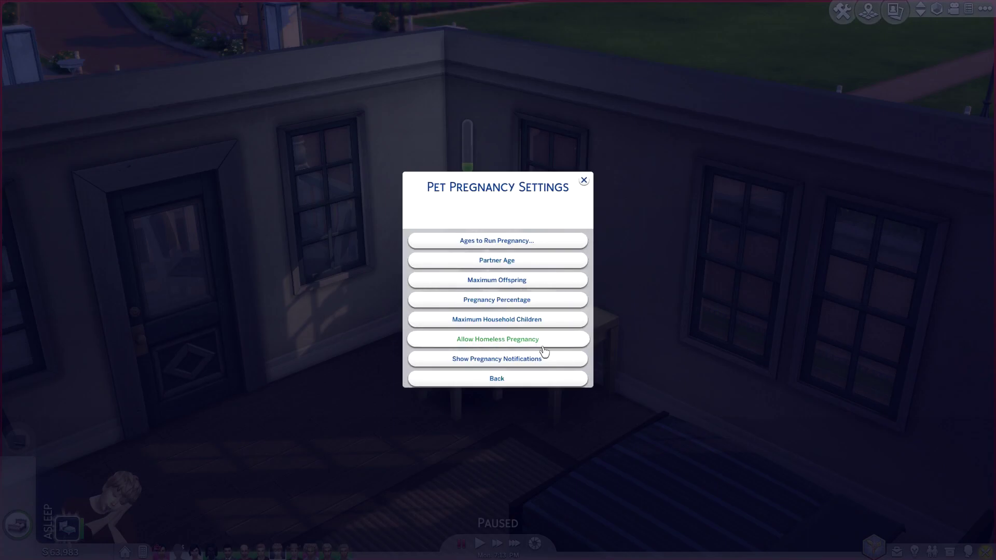
pyautogui.click(497, 380)
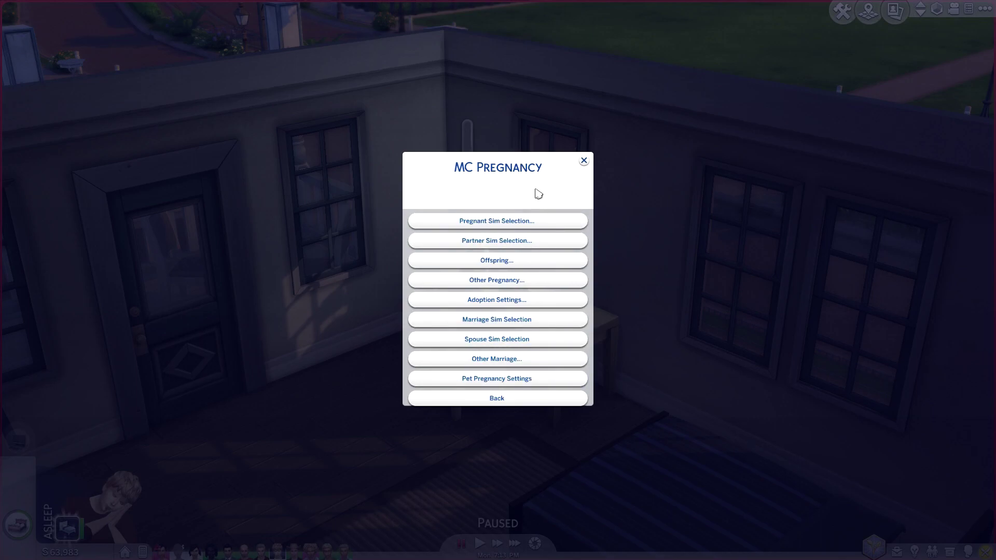
pyautogui.click(534, 398)
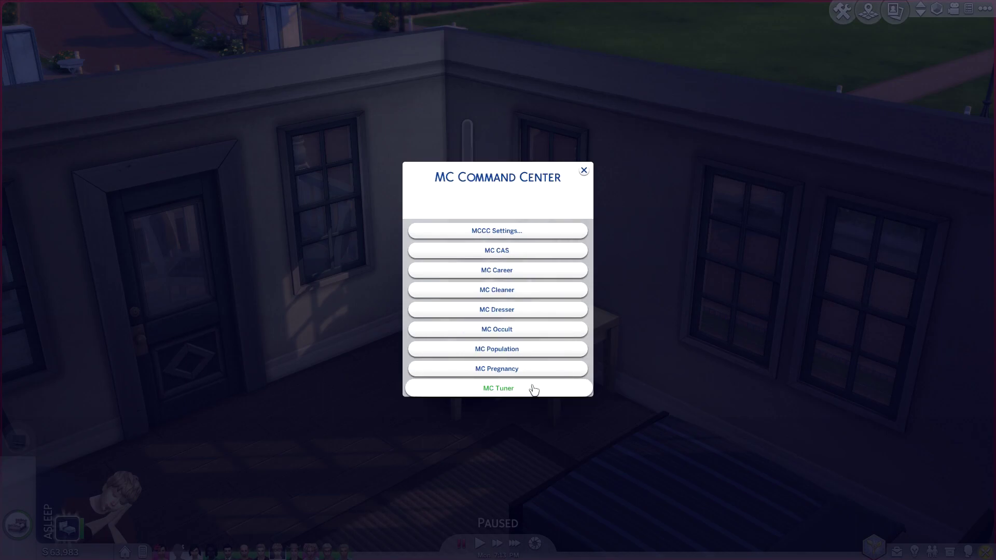
# Inspect MC Tuner's Change Interaction Behavior, Change Interaction Autonomy and Autonomy Scan options, then exit
pyautogui.click(533, 394)
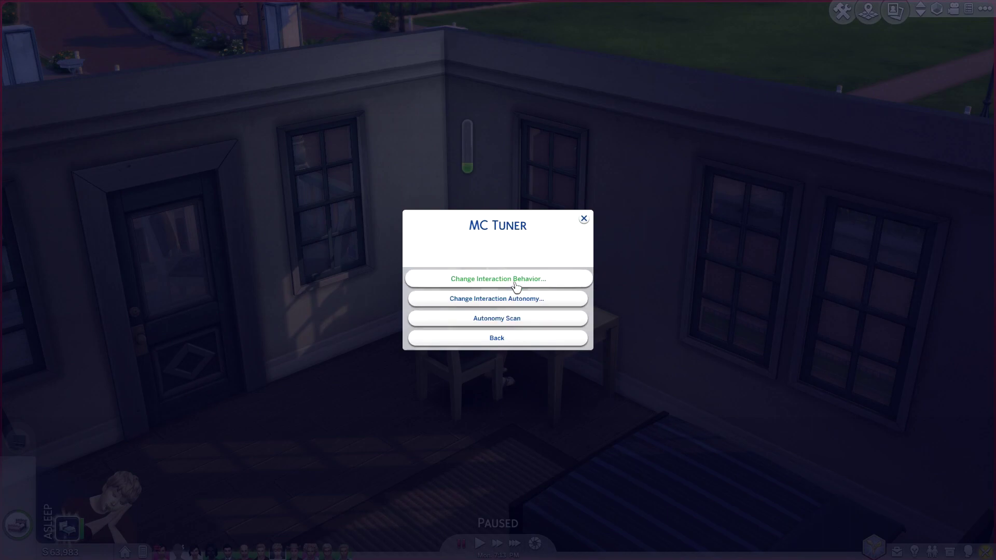
pyautogui.click(551, 280)
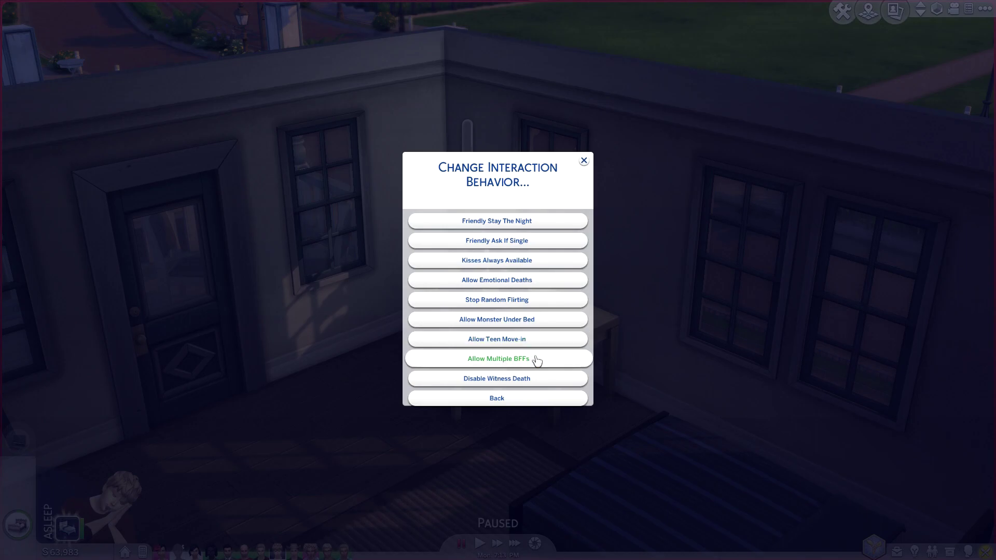
pyautogui.click(512, 401)
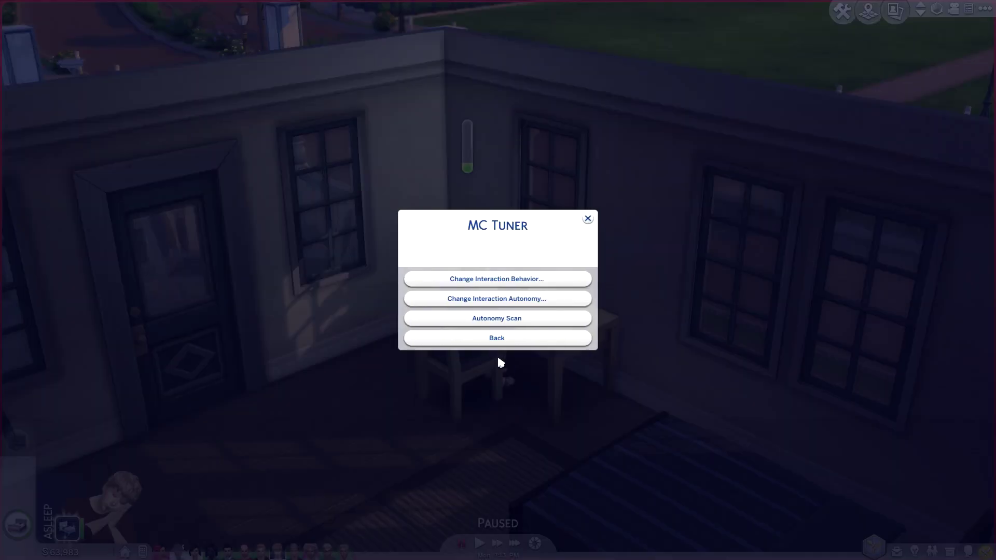
pyautogui.click(535, 302)
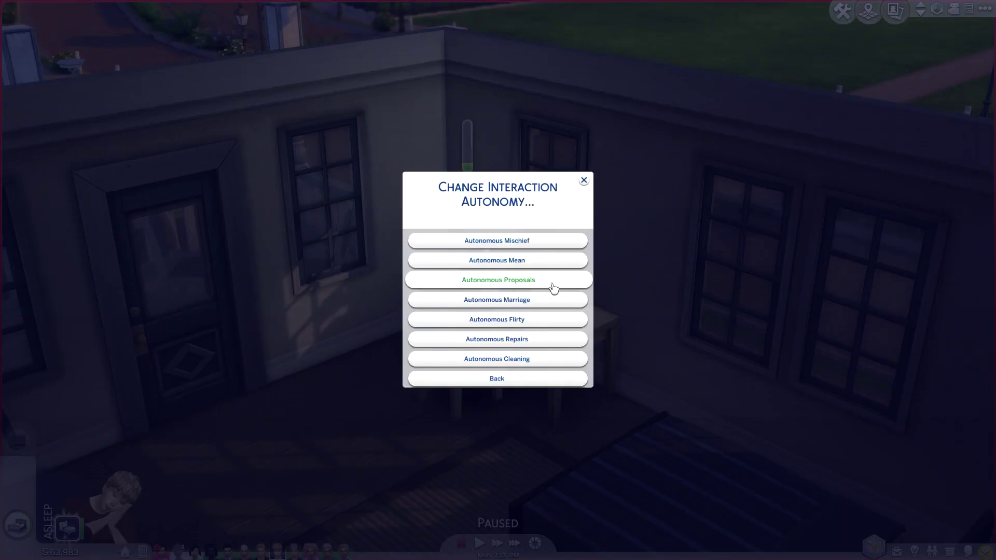
pyautogui.click(519, 387)
pyautogui.click(511, 327)
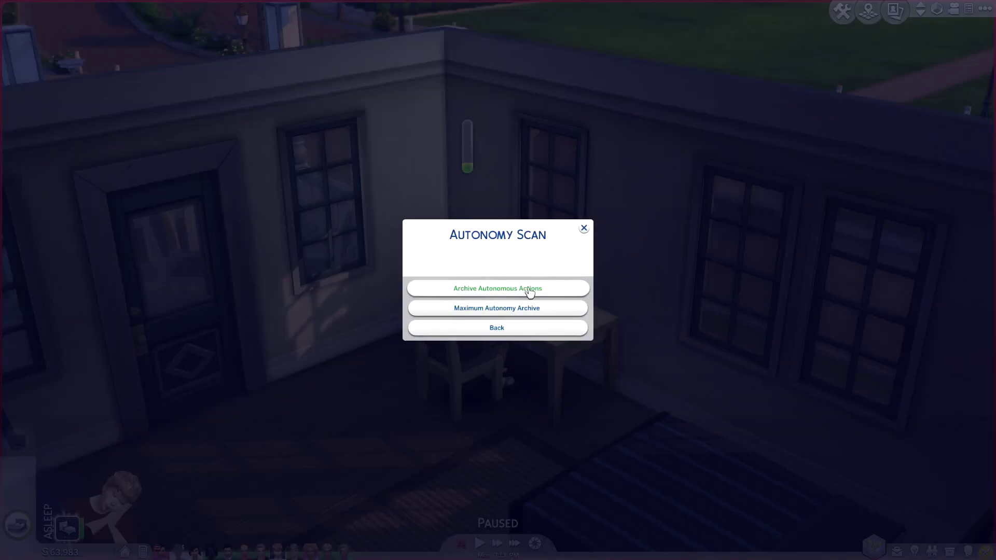
pyautogui.click(503, 334)
pyautogui.click(502, 335)
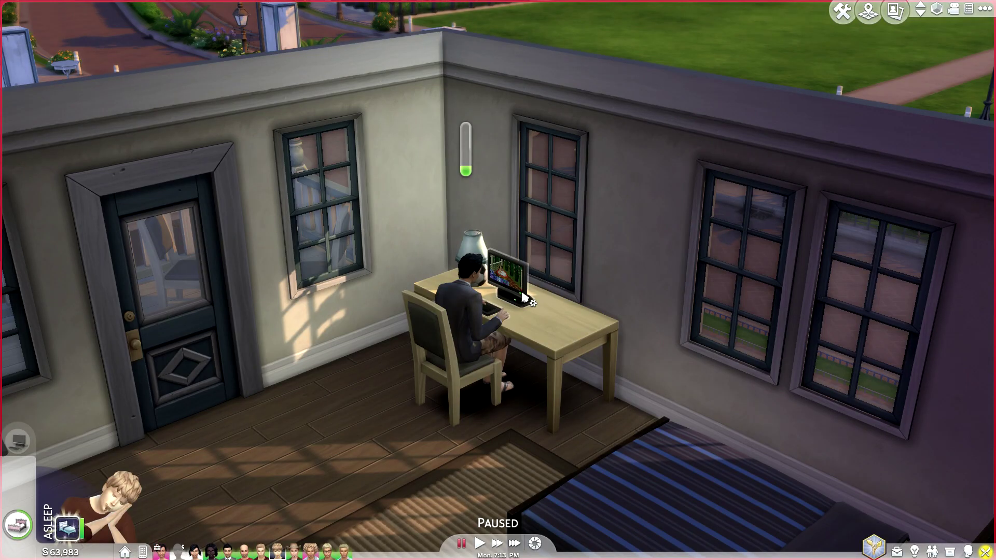
# Open MC Cheats from the Sim's own MC Command Center menu
pyautogui.click(467, 329)
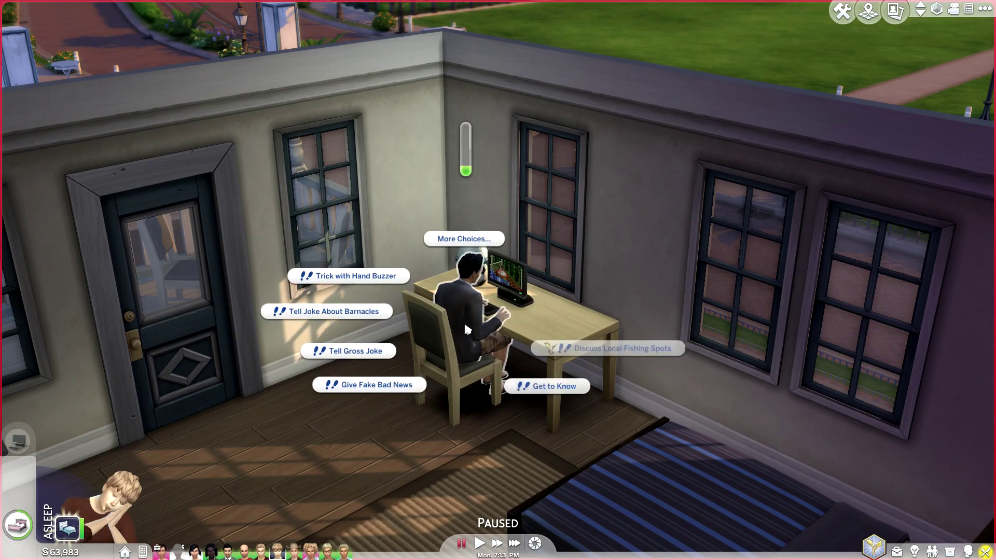
pyautogui.click(578, 276)
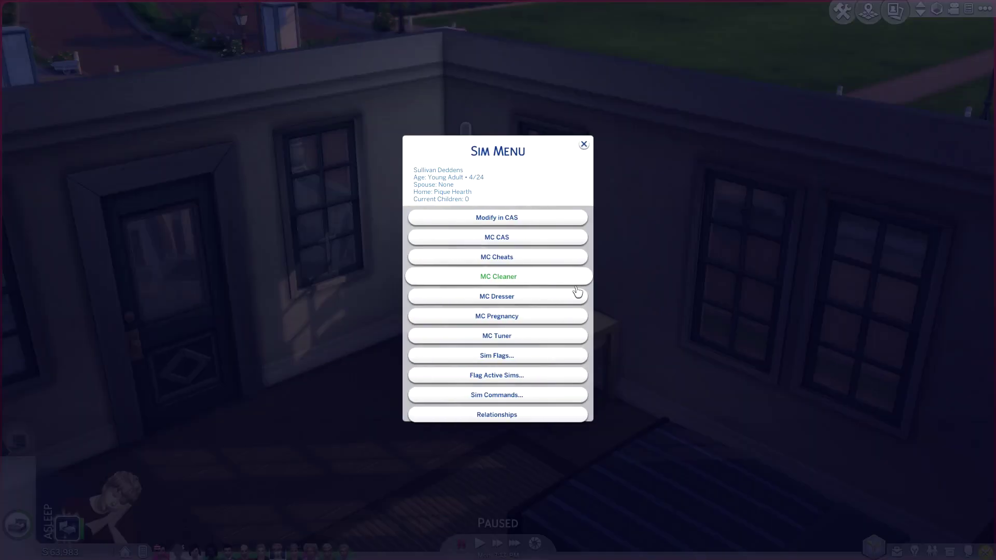
pyautogui.click(527, 263)
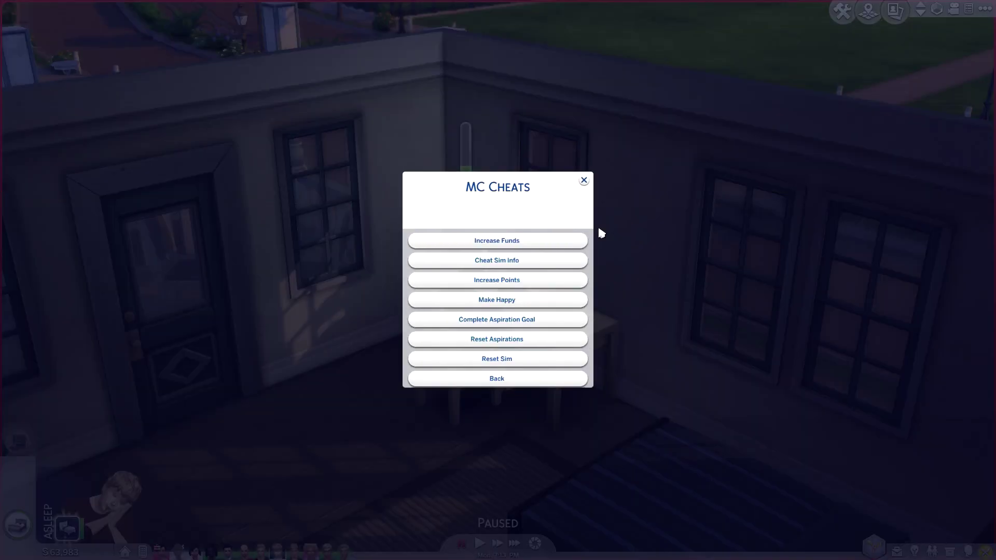
# View Increase Points and Make Happy without applying them, then return to the Sim Menu
pyautogui.click(523, 240)
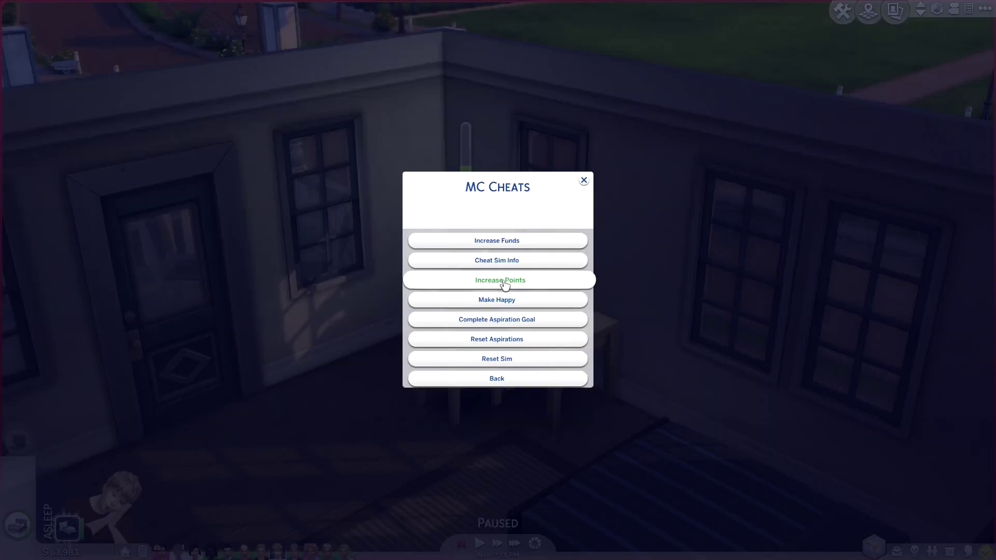
pyautogui.click(506, 279)
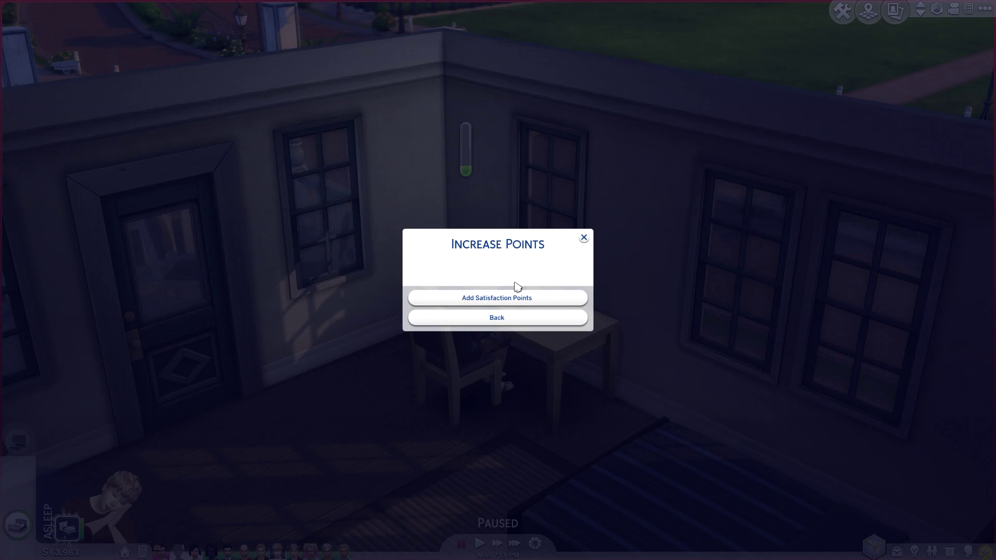
pyautogui.click(515, 300)
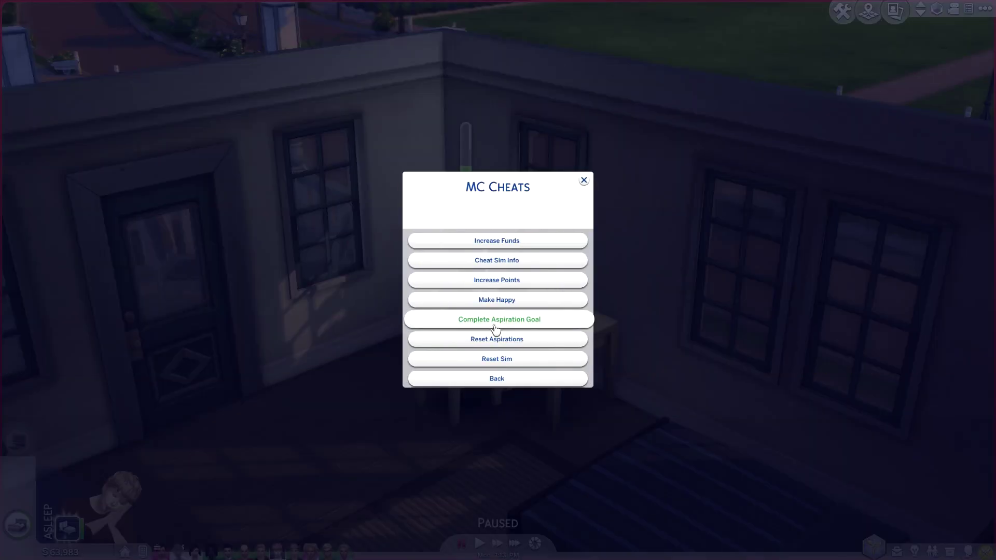
pyautogui.click(525, 300)
pyautogui.click(516, 324)
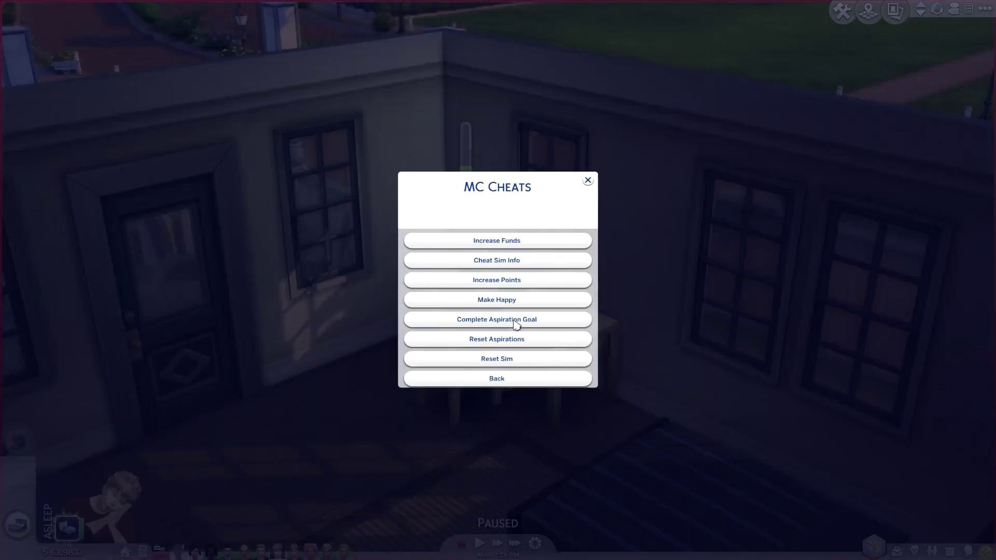
pyautogui.click(516, 377)
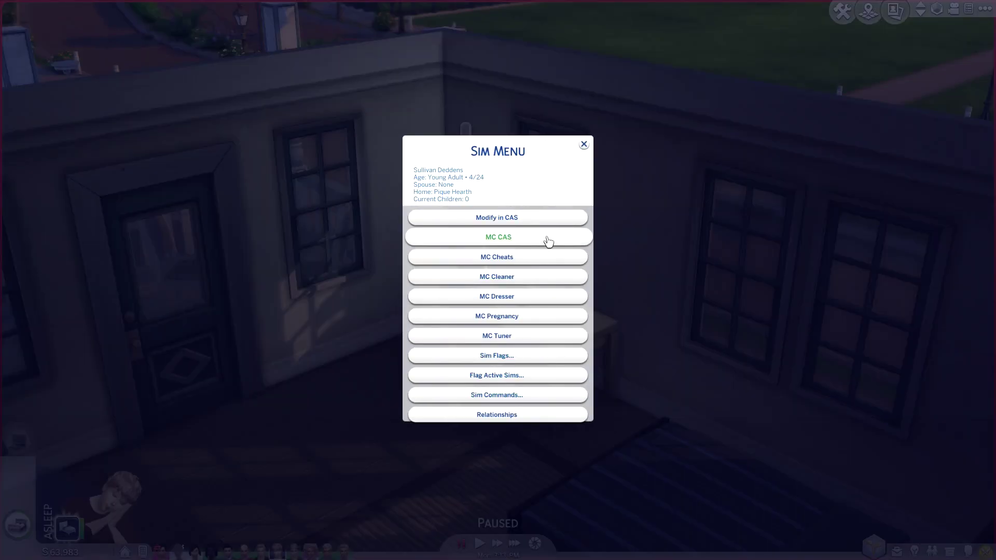
pyautogui.click(548, 241)
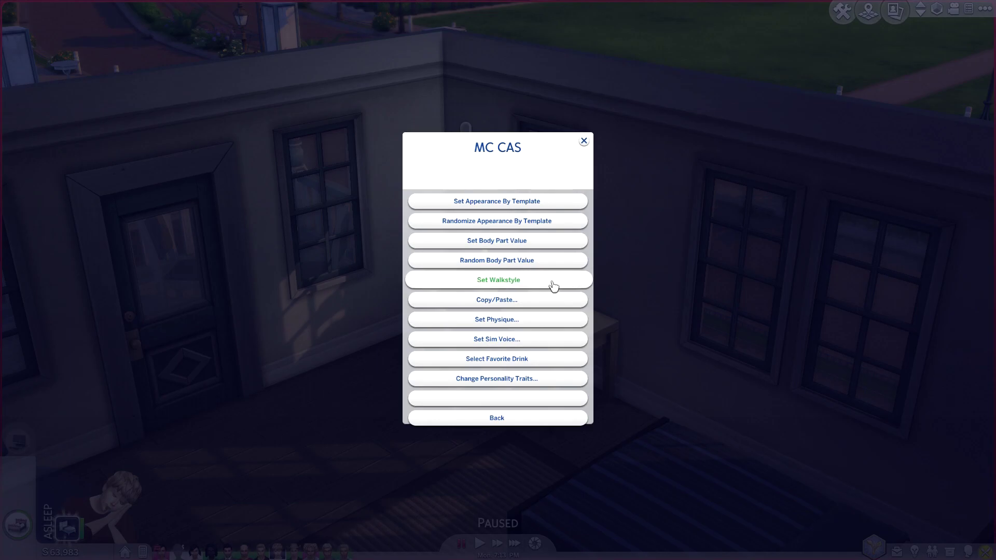
pyautogui.click(517, 345)
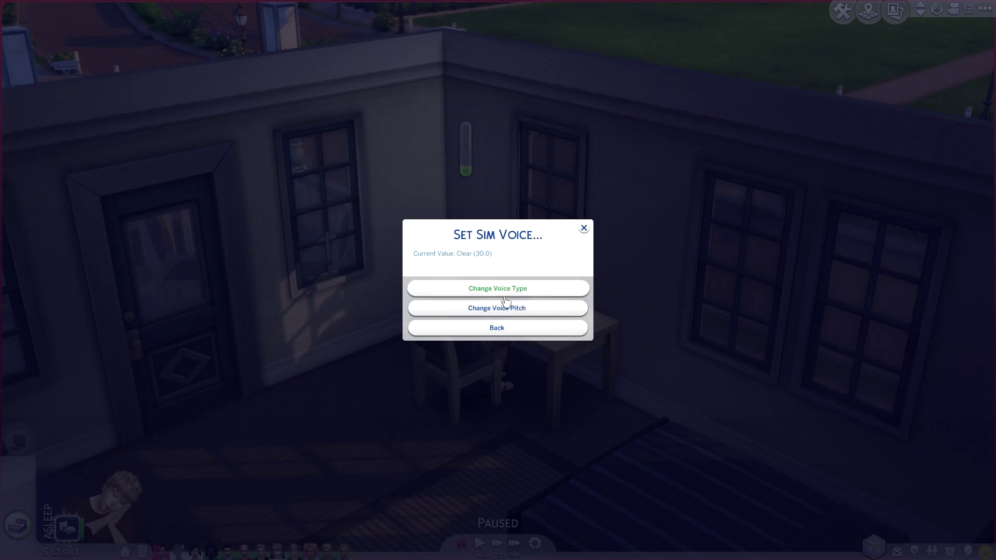
pyautogui.click(529, 332)
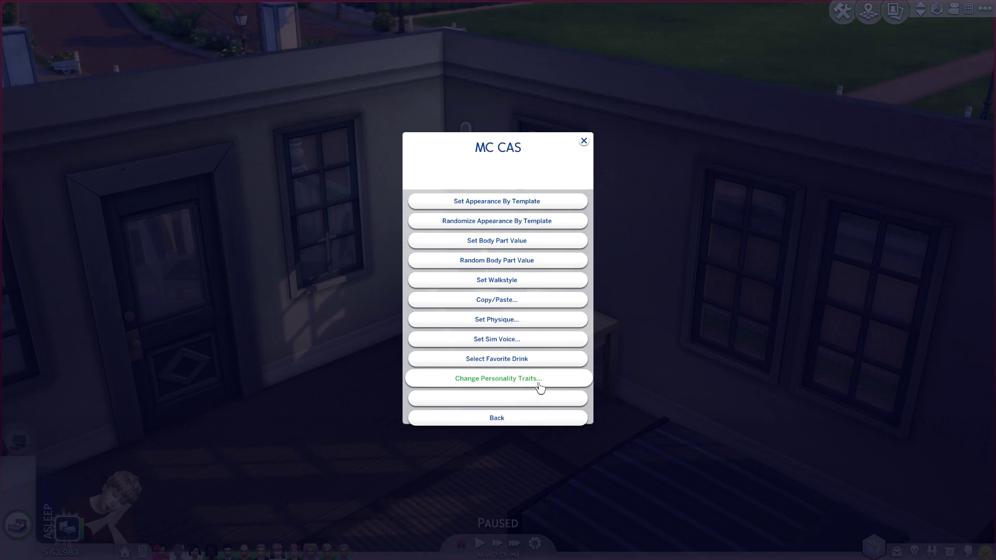
pyautogui.click(529, 419)
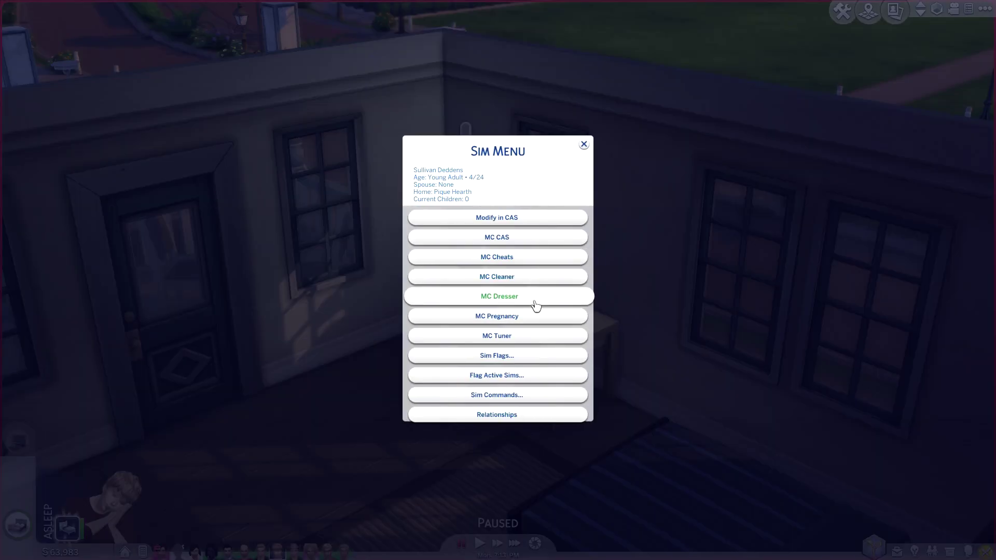
# Browse the Set Age and Maintain Sim options under Sim Commands, then back out
pyautogui.click(525, 397)
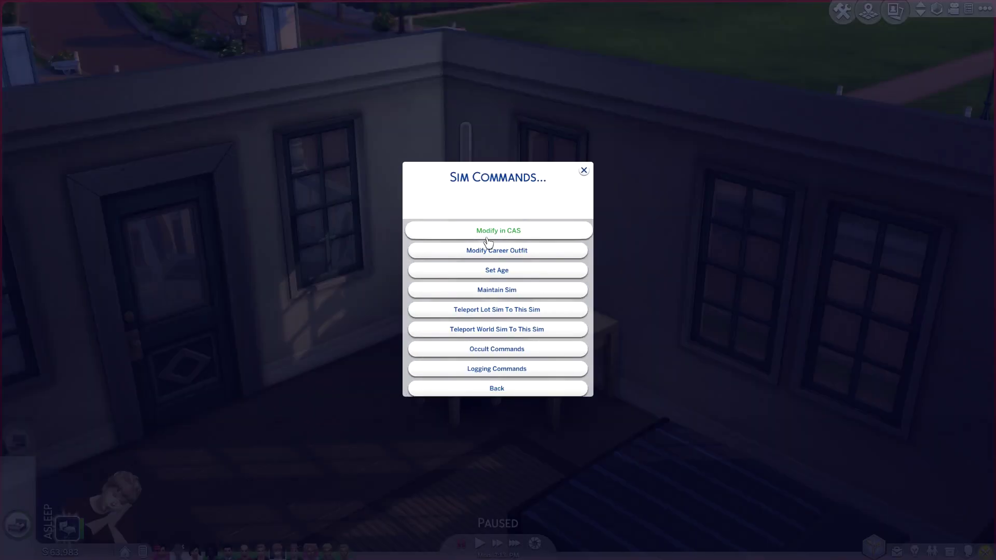
pyautogui.click(509, 272)
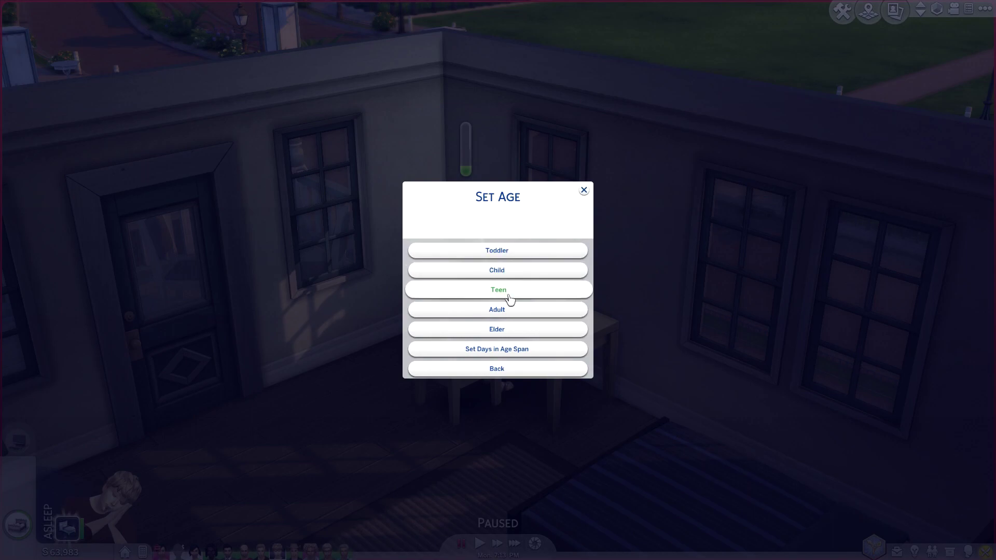
pyautogui.click(493, 371)
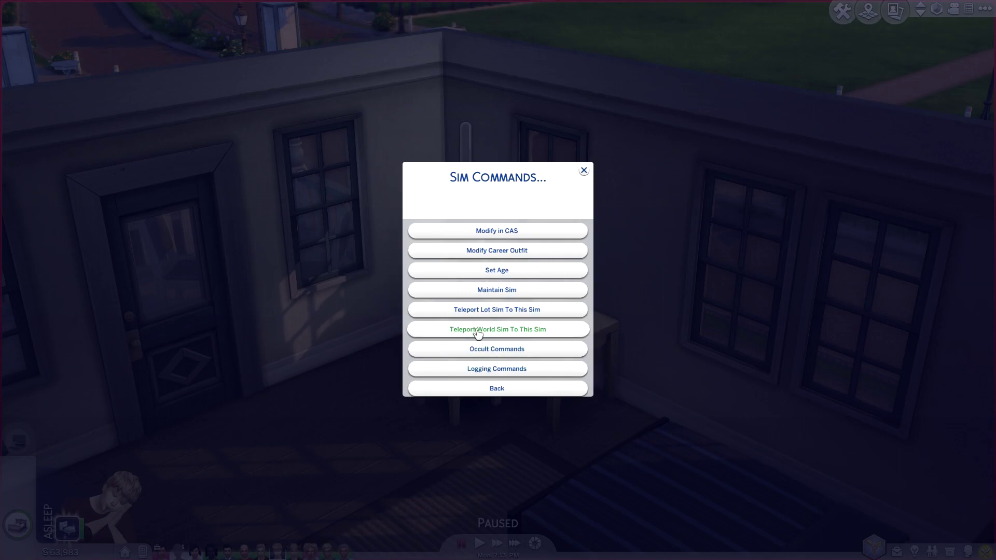
pyautogui.click(499, 293)
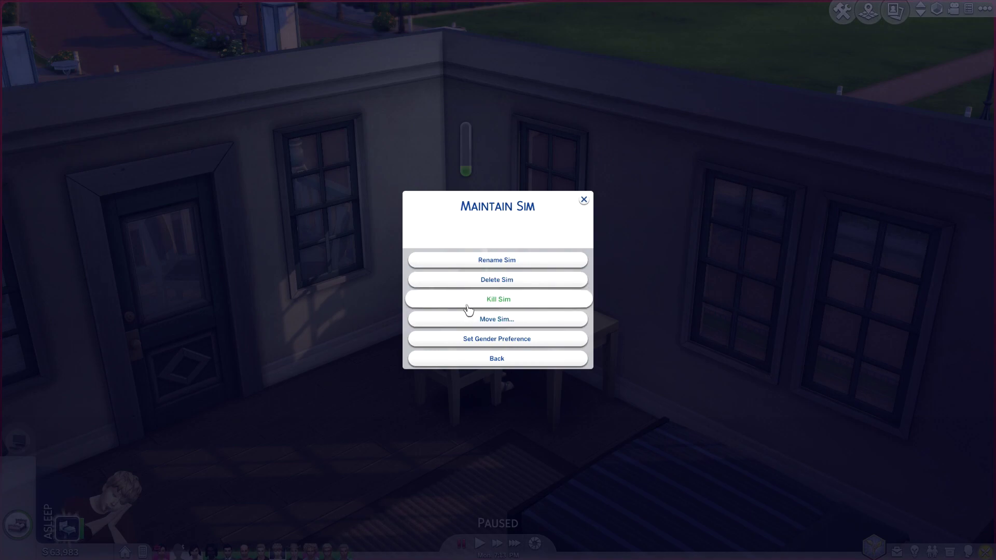
pyautogui.click(524, 358)
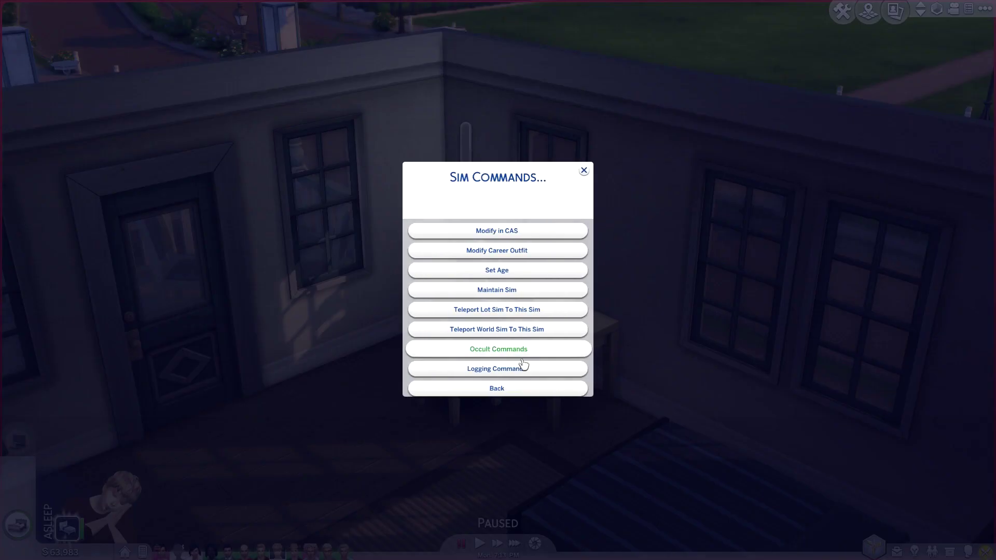
pyautogui.click(500, 390)
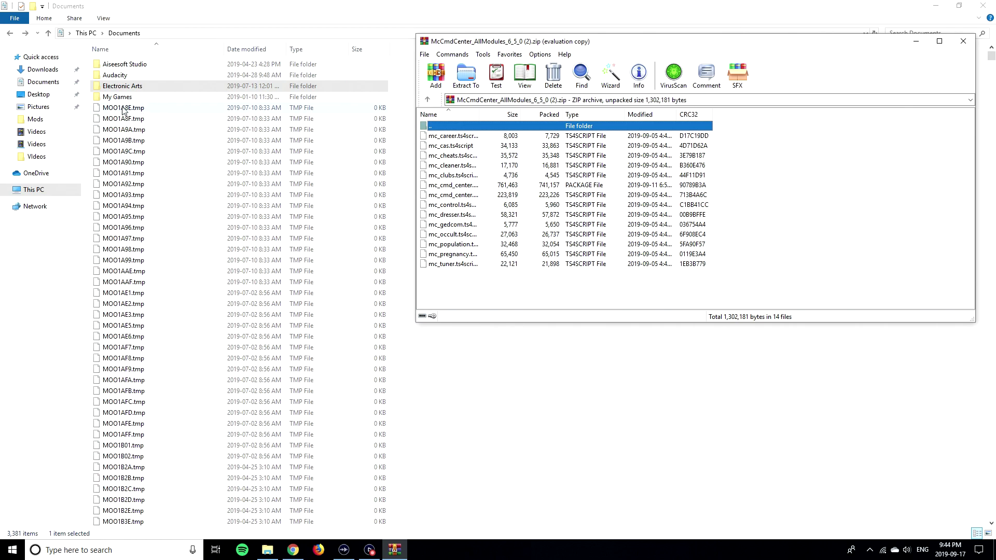
# Go to Documents > Electronic Arts > The Sims 4 > Mods and bring the WinRAR archive forward
pyautogui.doubleClick(145, 91)
pyautogui.doubleClick(143, 65)
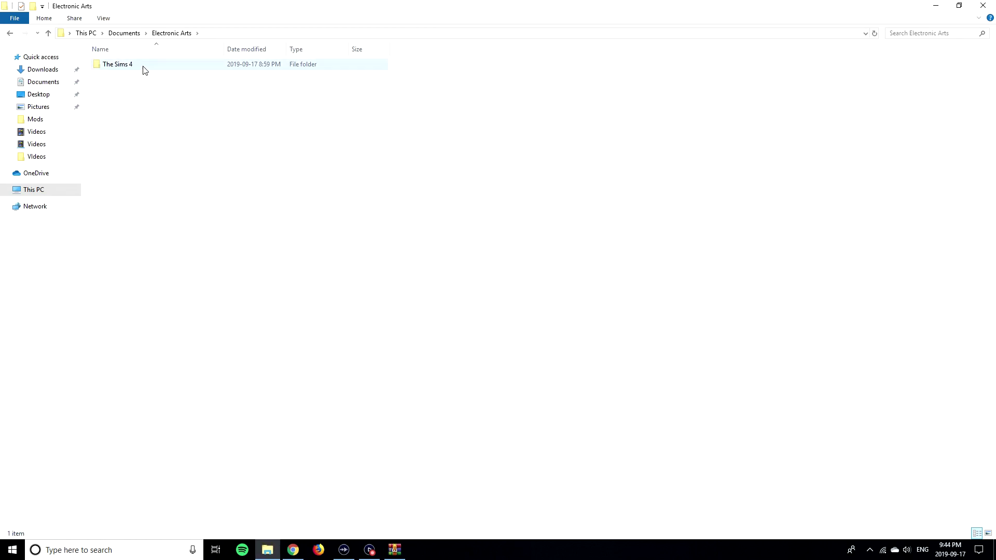
pyautogui.doubleClick(127, 98)
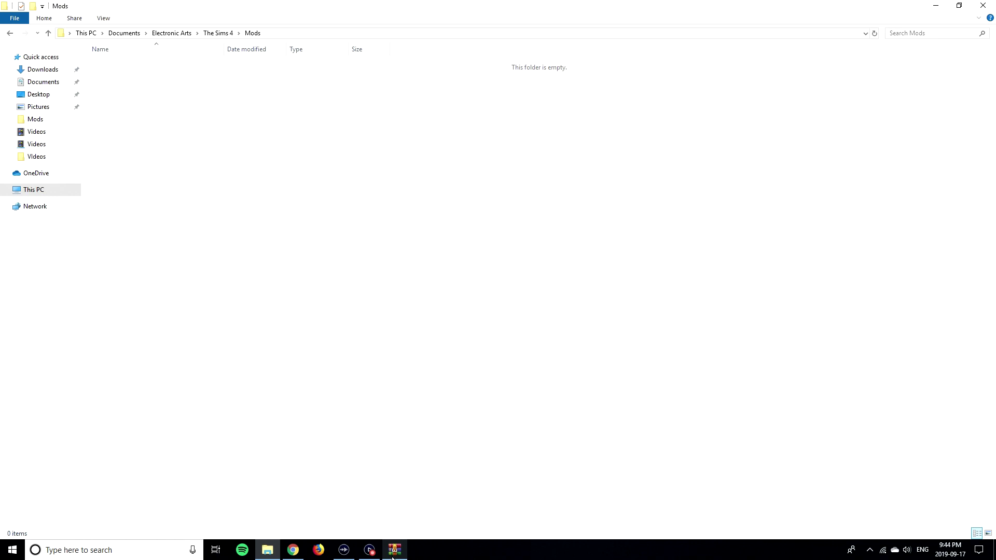
pyautogui.click(386, 511)
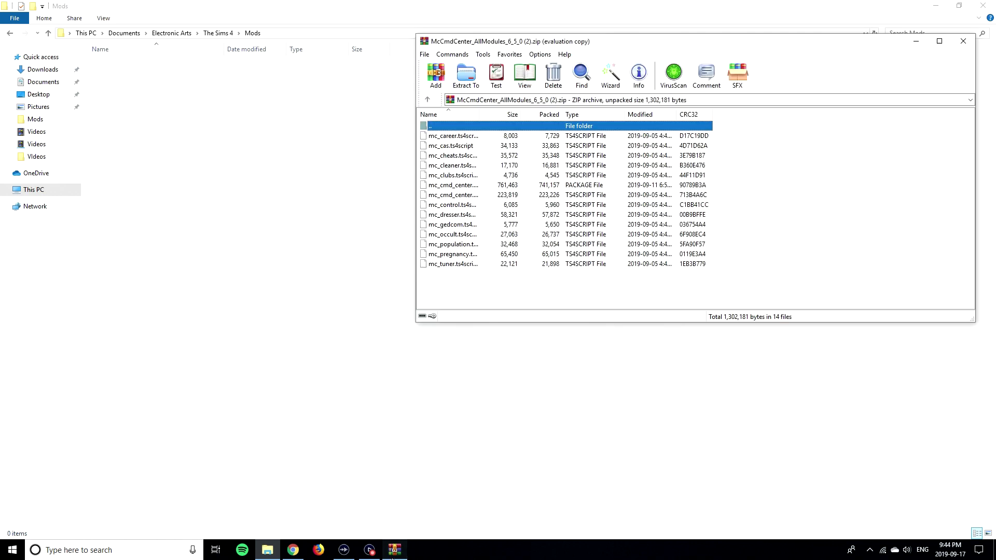
# Select all 14 MCCC files in the WinRAR archive and drag them into the Mods folder
pyautogui.click(462, 137)
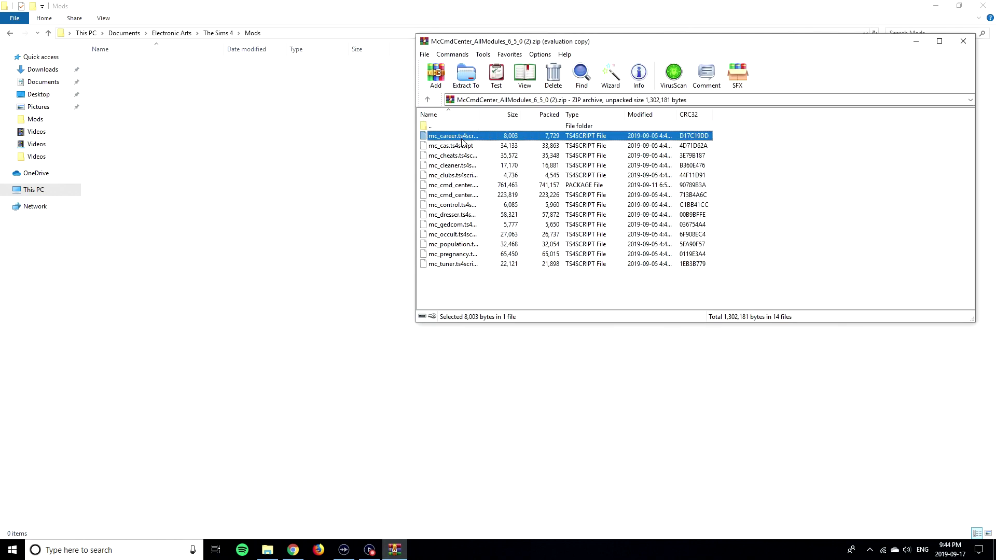
pyautogui.keyDown('ctrl'); pyautogui.click(464, 145); pyautogui.keyUp('ctrl')
pyautogui.keyDown('ctrl'); pyautogui.click(466, 155); pyautogui.keyUp('ctrl')
pyautogui.keyDown('ctrl'); pyautogui.click(464, 166); pyautogui.keyUp('ctrl')
pyautogui.keyDown('ctrl'); pyautogui.click(463, 176); pyautogui.keyUp('ctrl')
pyautogui.keyDown('ctrl'); pyautogui.click(462, 185); pyautogui.keyUp('ctrl')
pyautogui.keyDown('ctrl'); pyautogui.click(463, 195); pyautogui.keyUp('ctrl')
pyautogui.hotkey('ctrl', 'a')
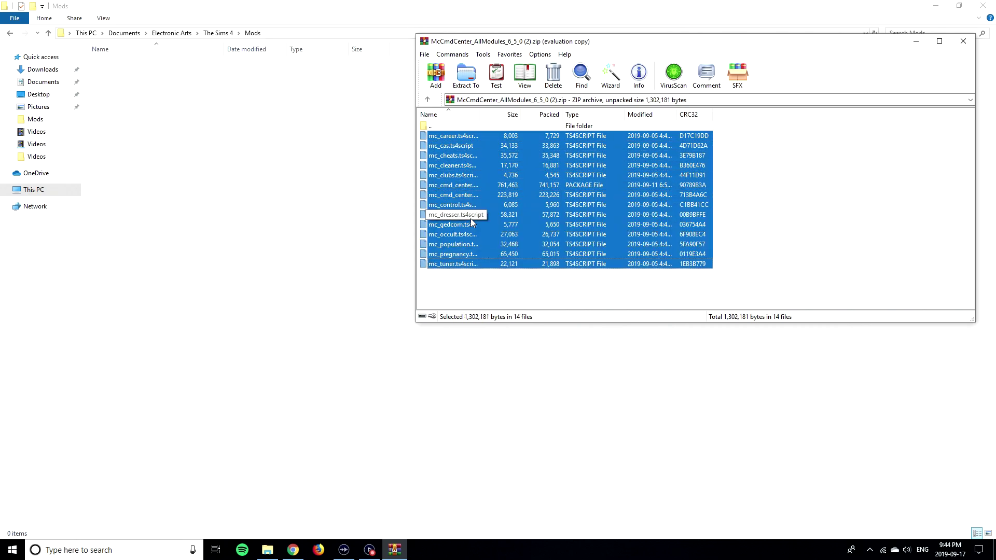
pyautogui.moveTo(477, 194); pyautogui.dragTo(178, 154)
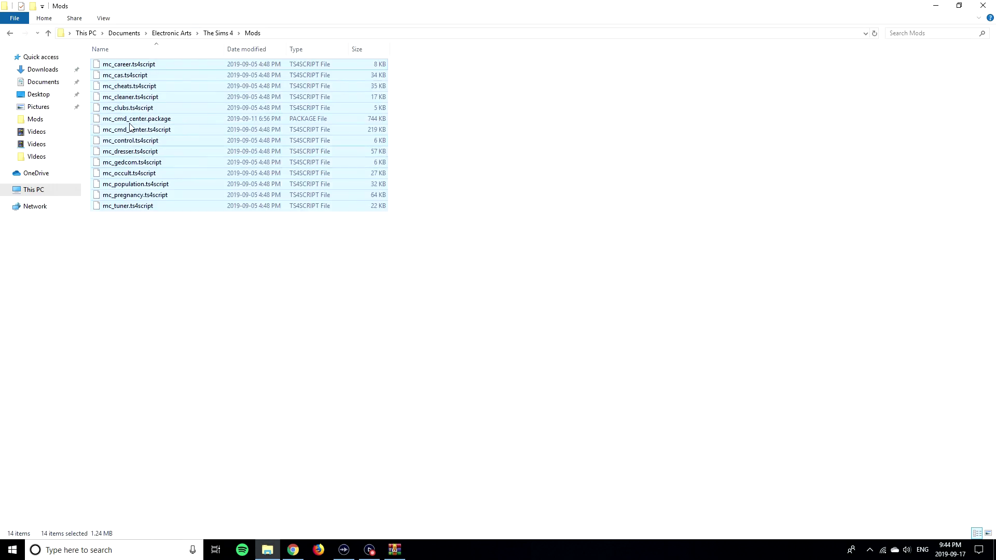
# Check that the Mods startup notice lists mc_cmd_center and the MCCC script modules, then dismiss it
pyautogui.click(228, 262)
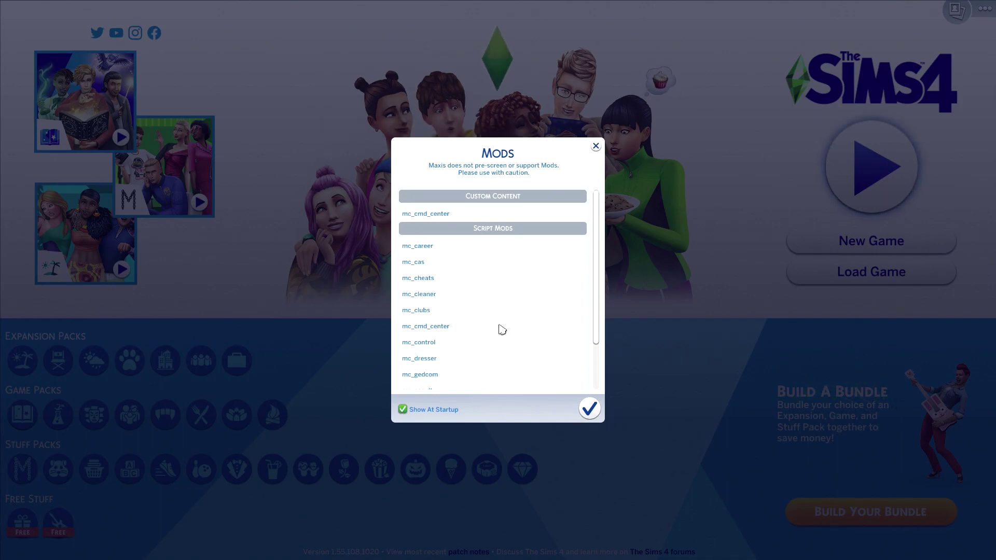
pyautogui.scroll(-4, 451, 288)
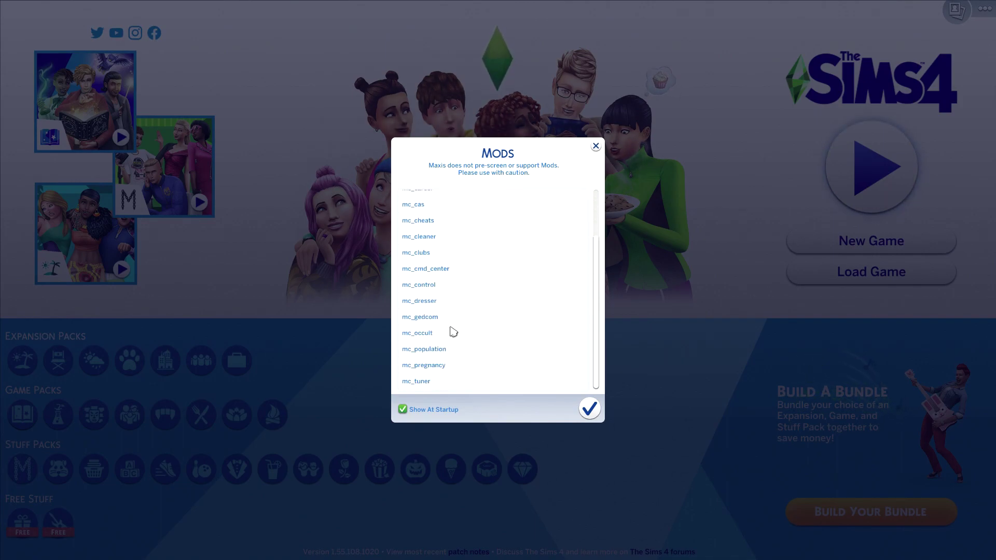
pyautogui.scroll(3, 456, 368)
pyautogui.scroll(1, 457, 365)
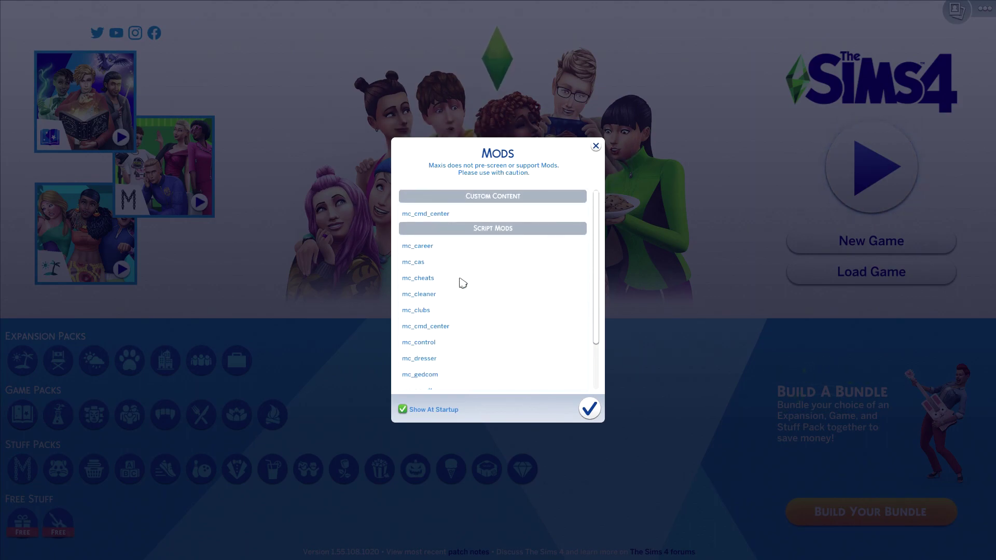
pyautogui.scroll(-3, 426, 326)
pyautogui.scroll(3, 442, 318)
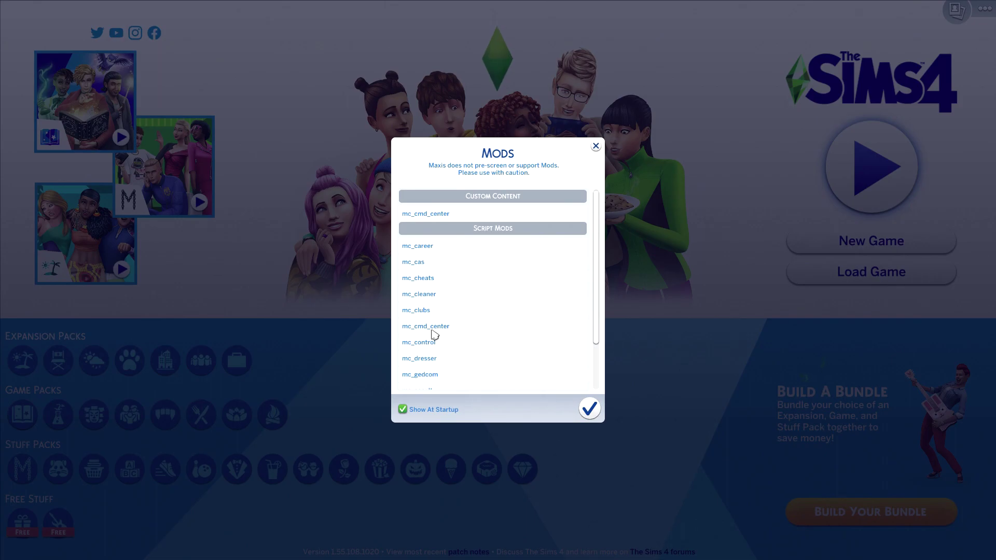
pyautogui.click(589, 408)
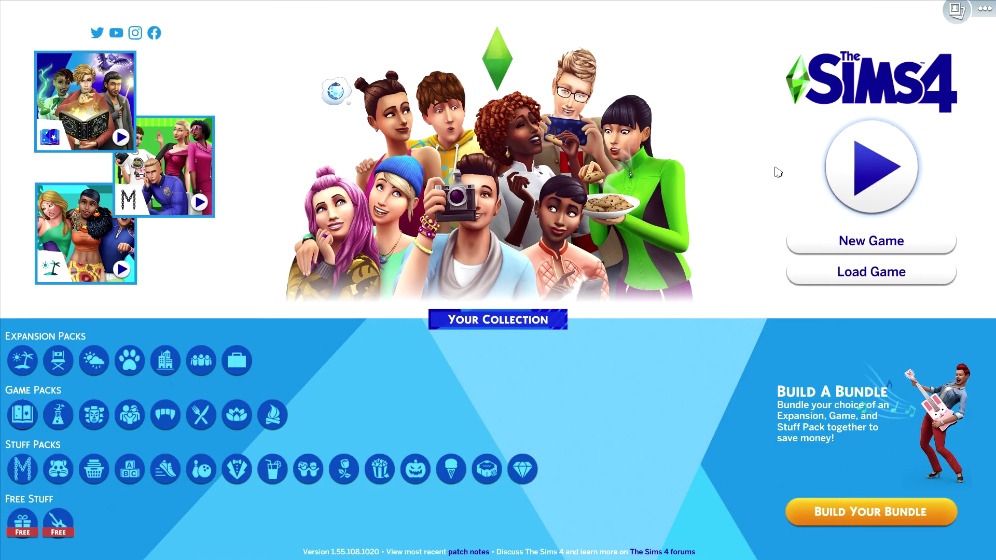
# Show the Other tab of Game Options, where custom content, mods and script mods are enabled
pyautogui.click(984, 9)
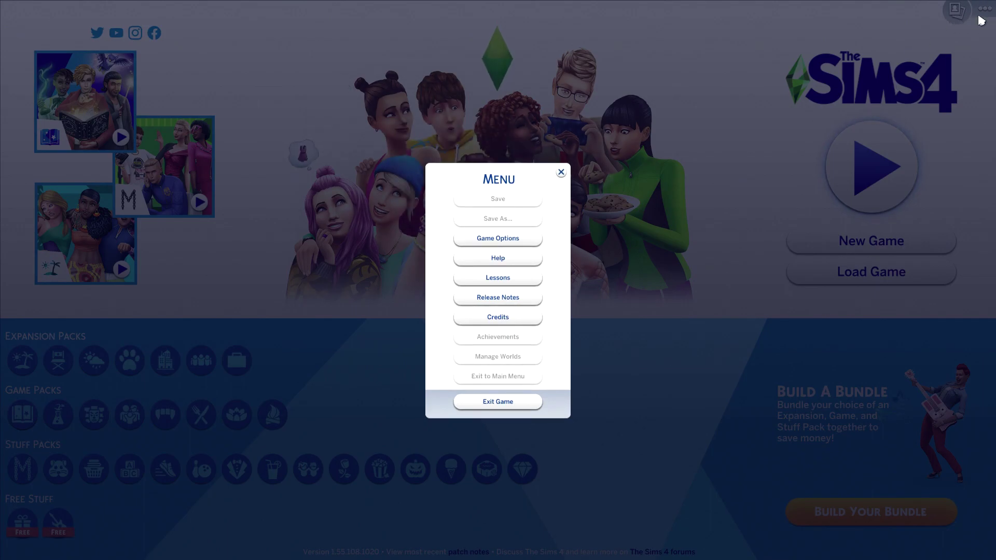
pyautogui.click(513, 244)
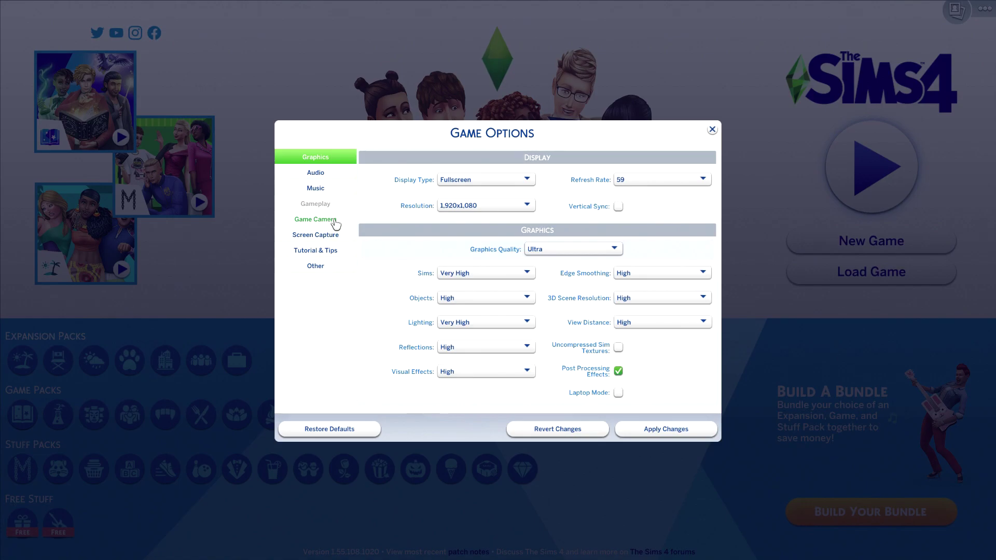
pyautogui.click(318, 268)
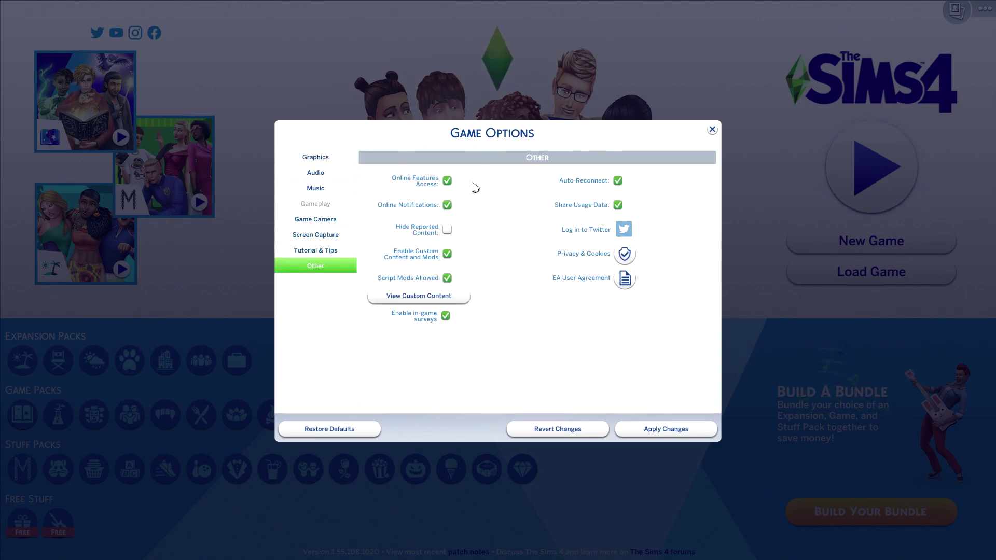
pyautogui.moveTo(401, 263)
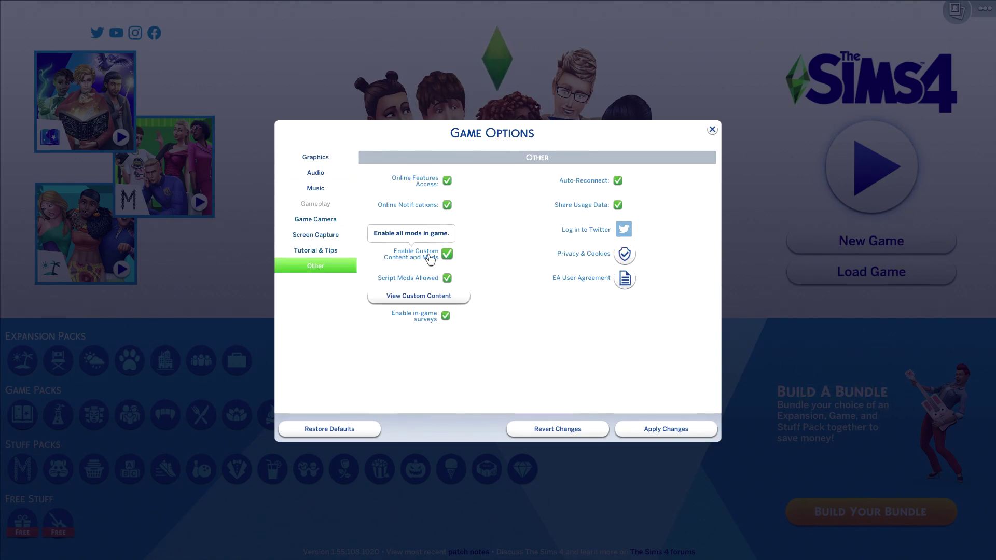